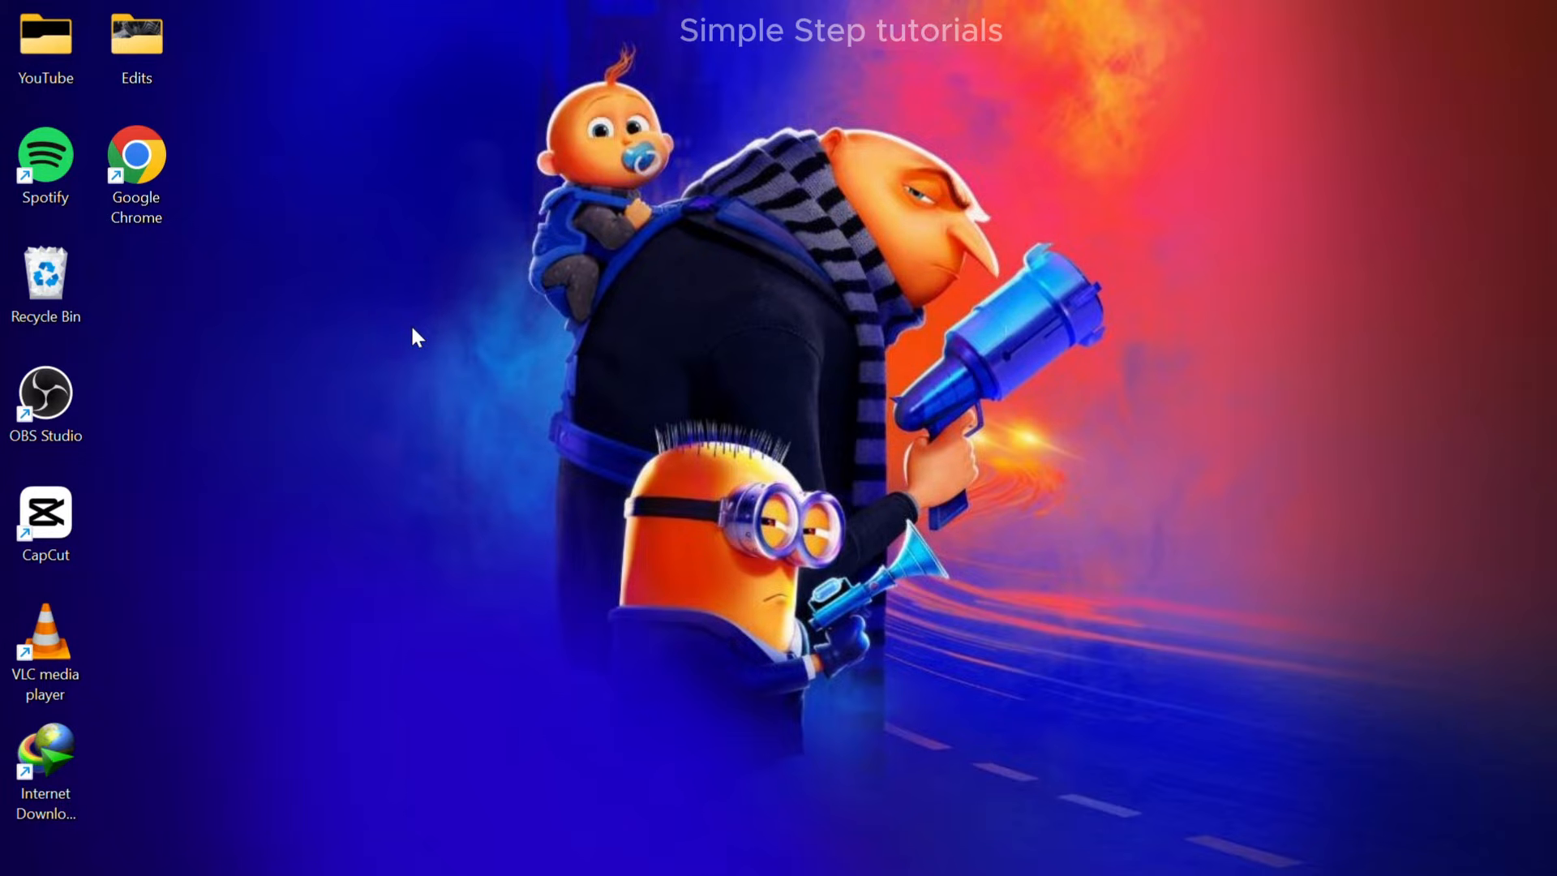
Create a new folder named Office on the desktop
right_click(447, 350)
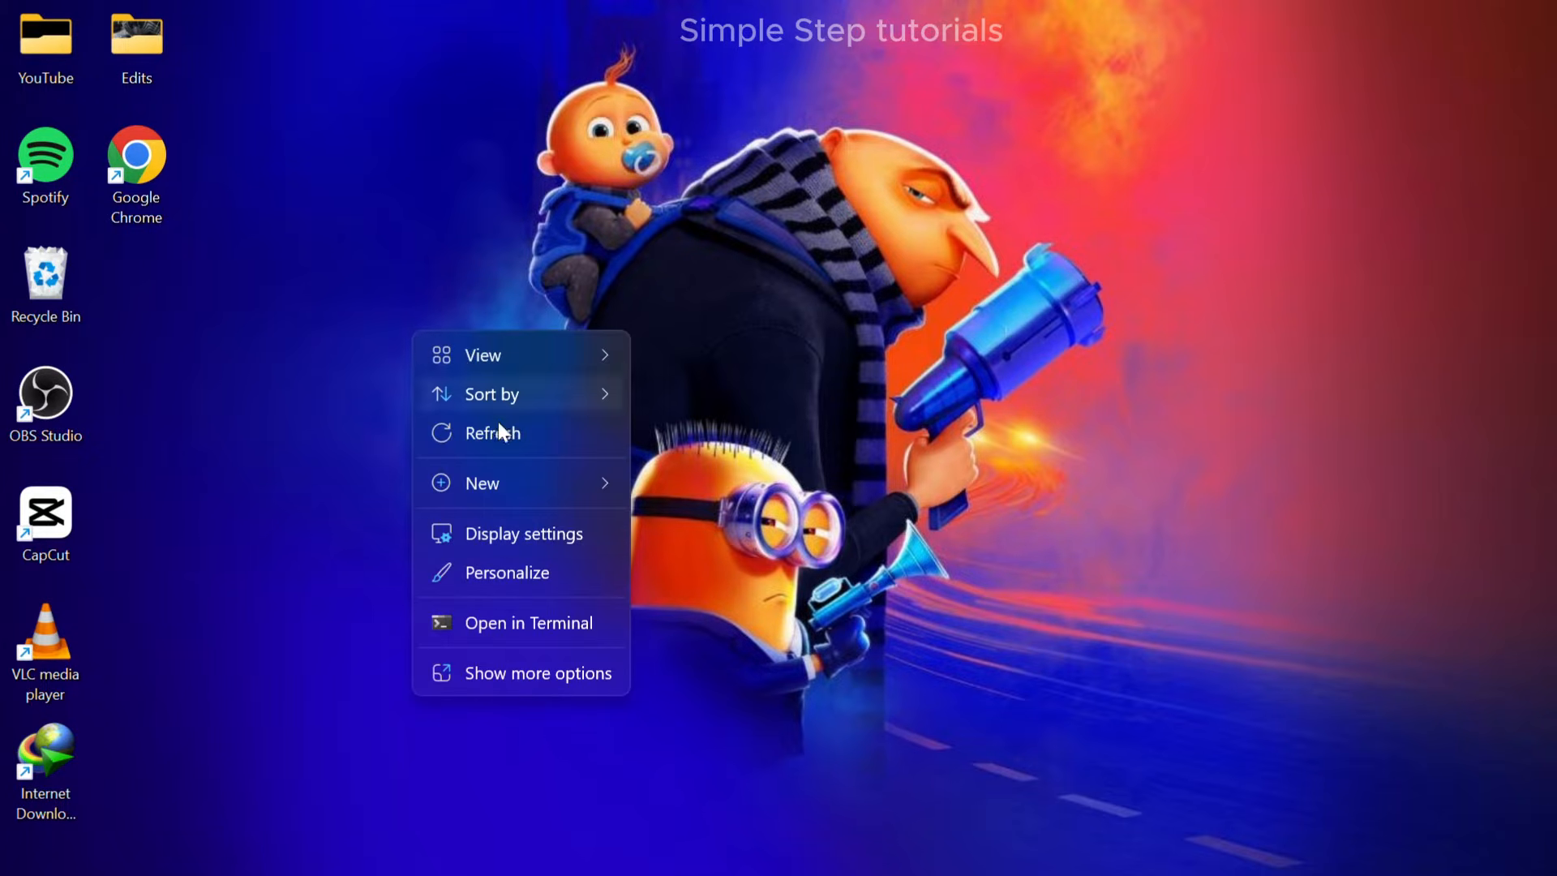
mouse_move(608, 463)
left_click(724, 39)
type("Office")
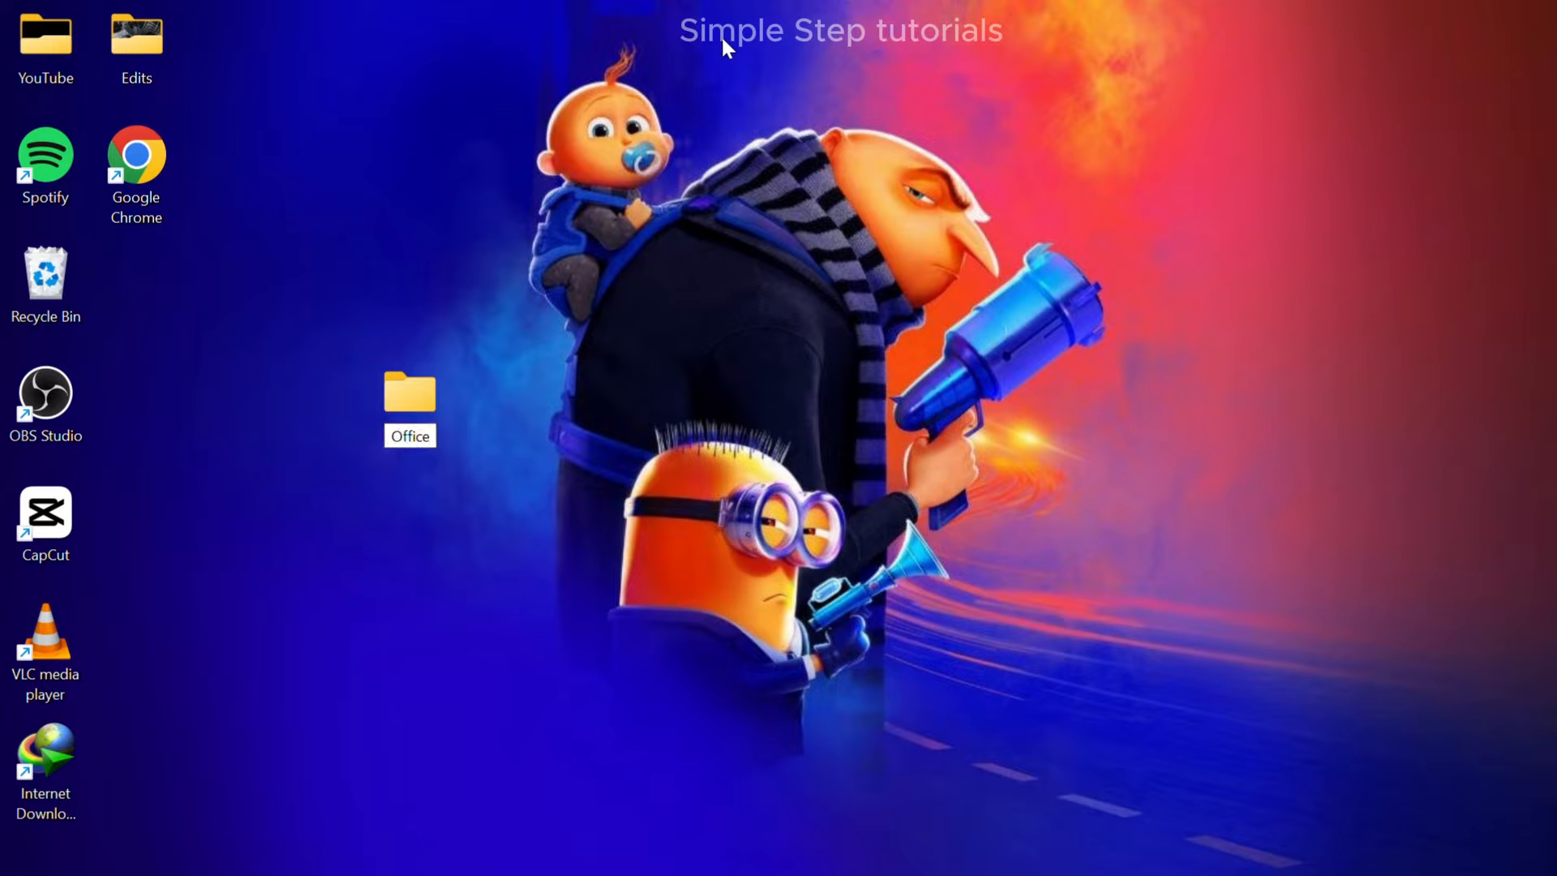
key("Return")
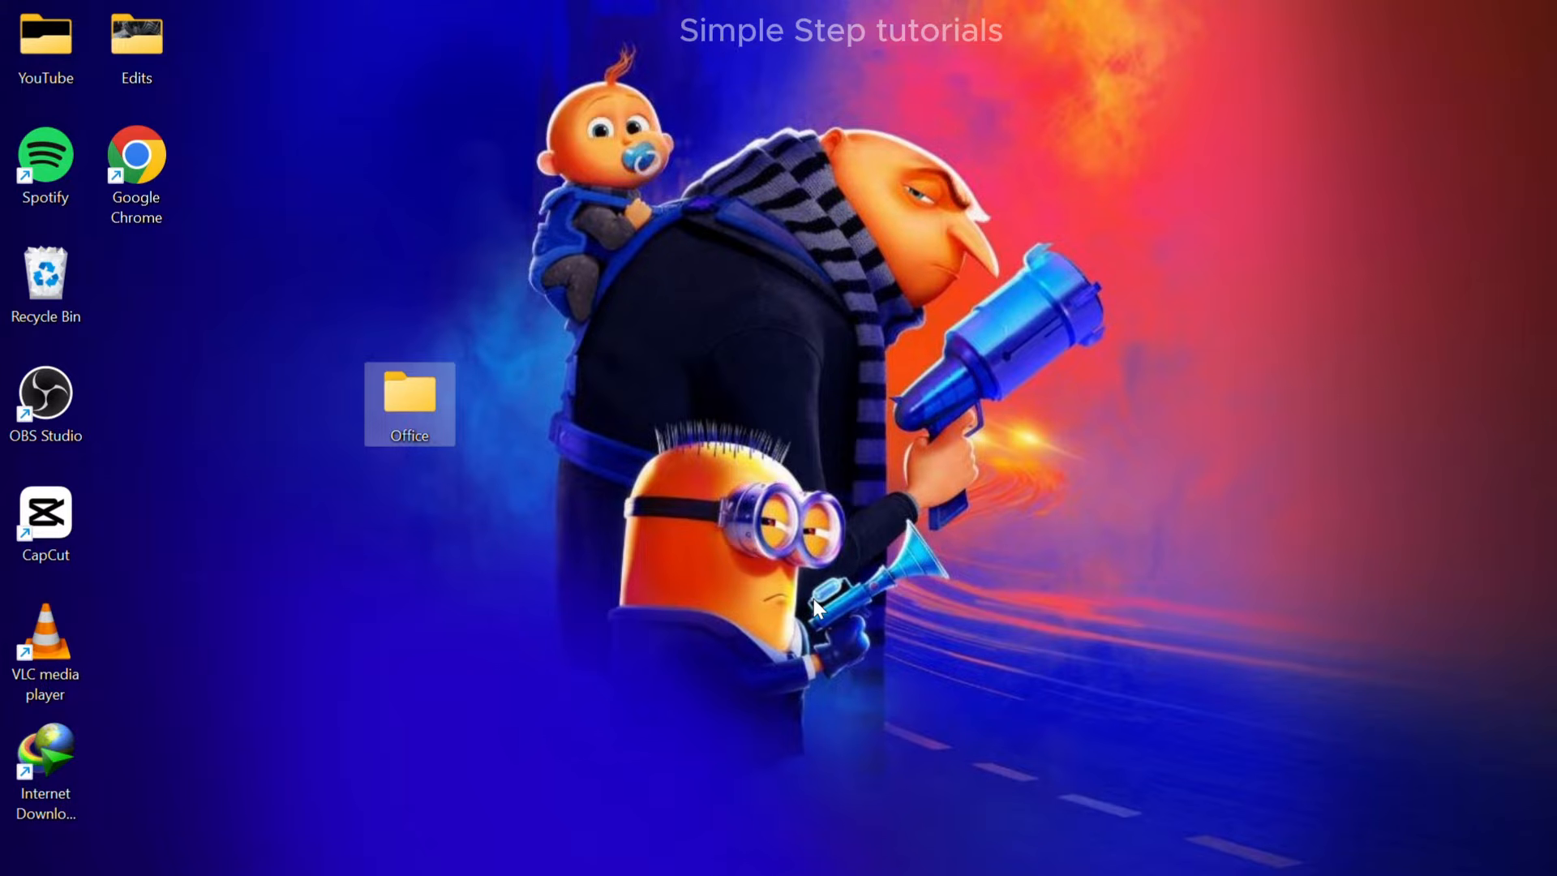
Switch to the Edge browser and search the web for "microsoft 365 admin center"
left_click(587, 849)
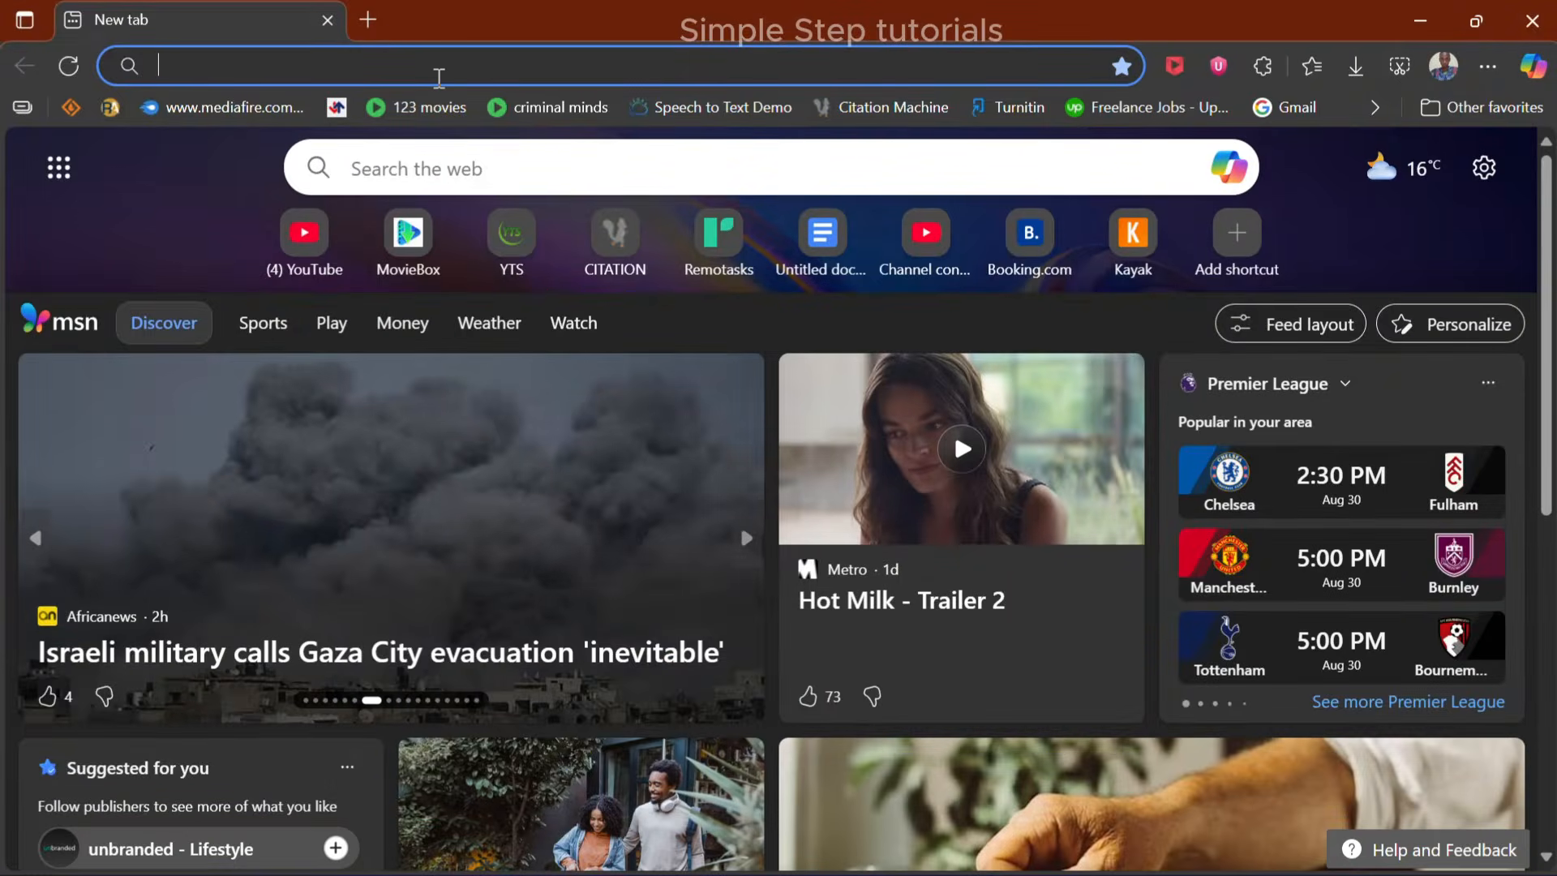
type("microsoofr")
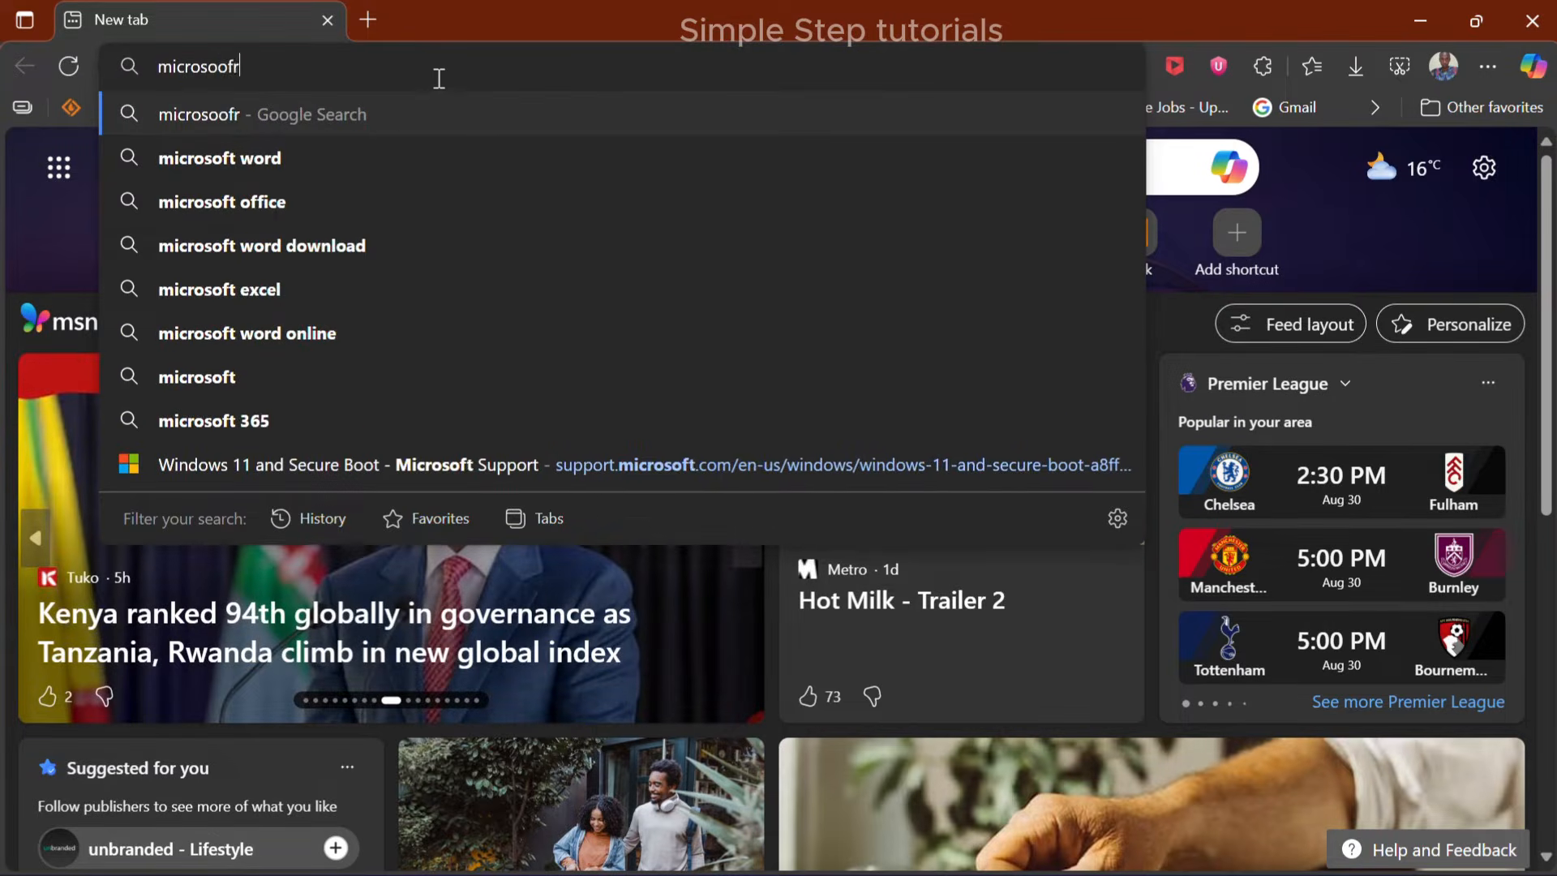
key("BackSpace")
type("t 365 as")
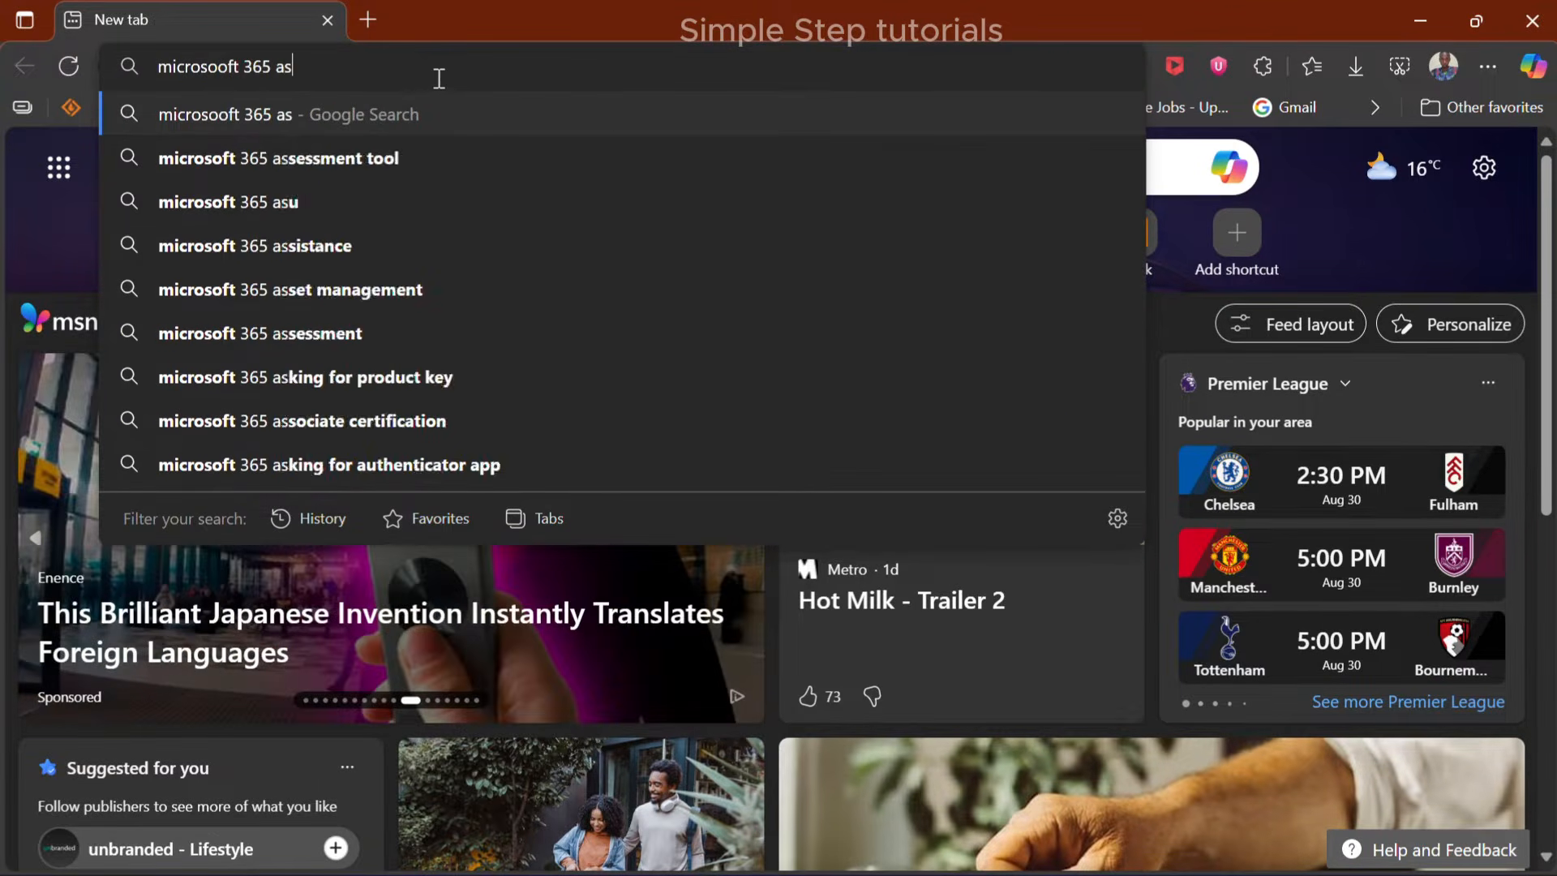
key("BackSpace")
type("d")
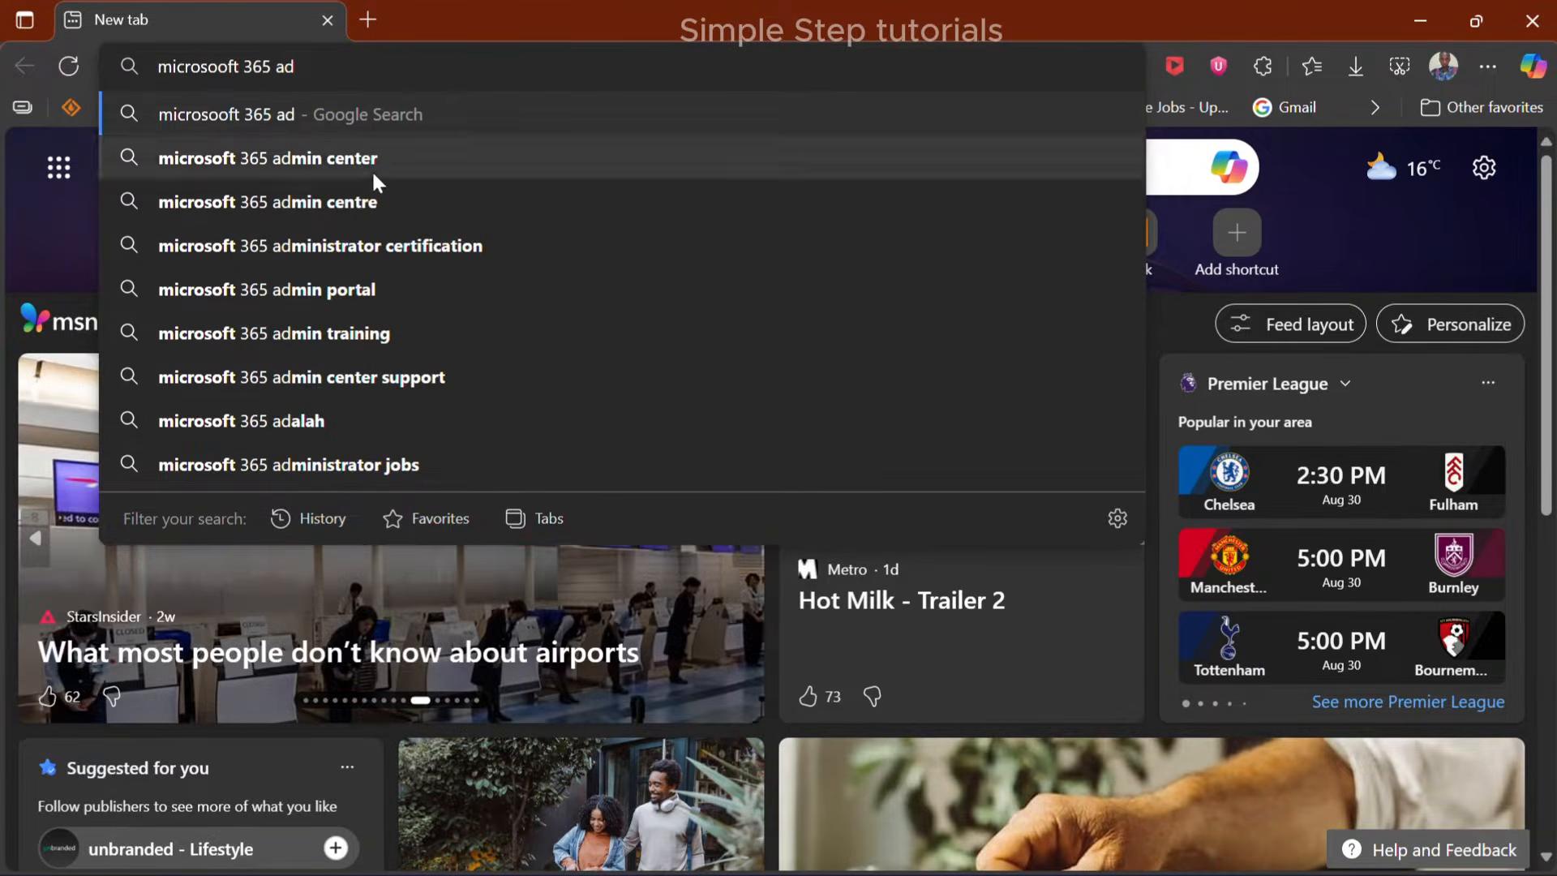
left_click(372, 170)
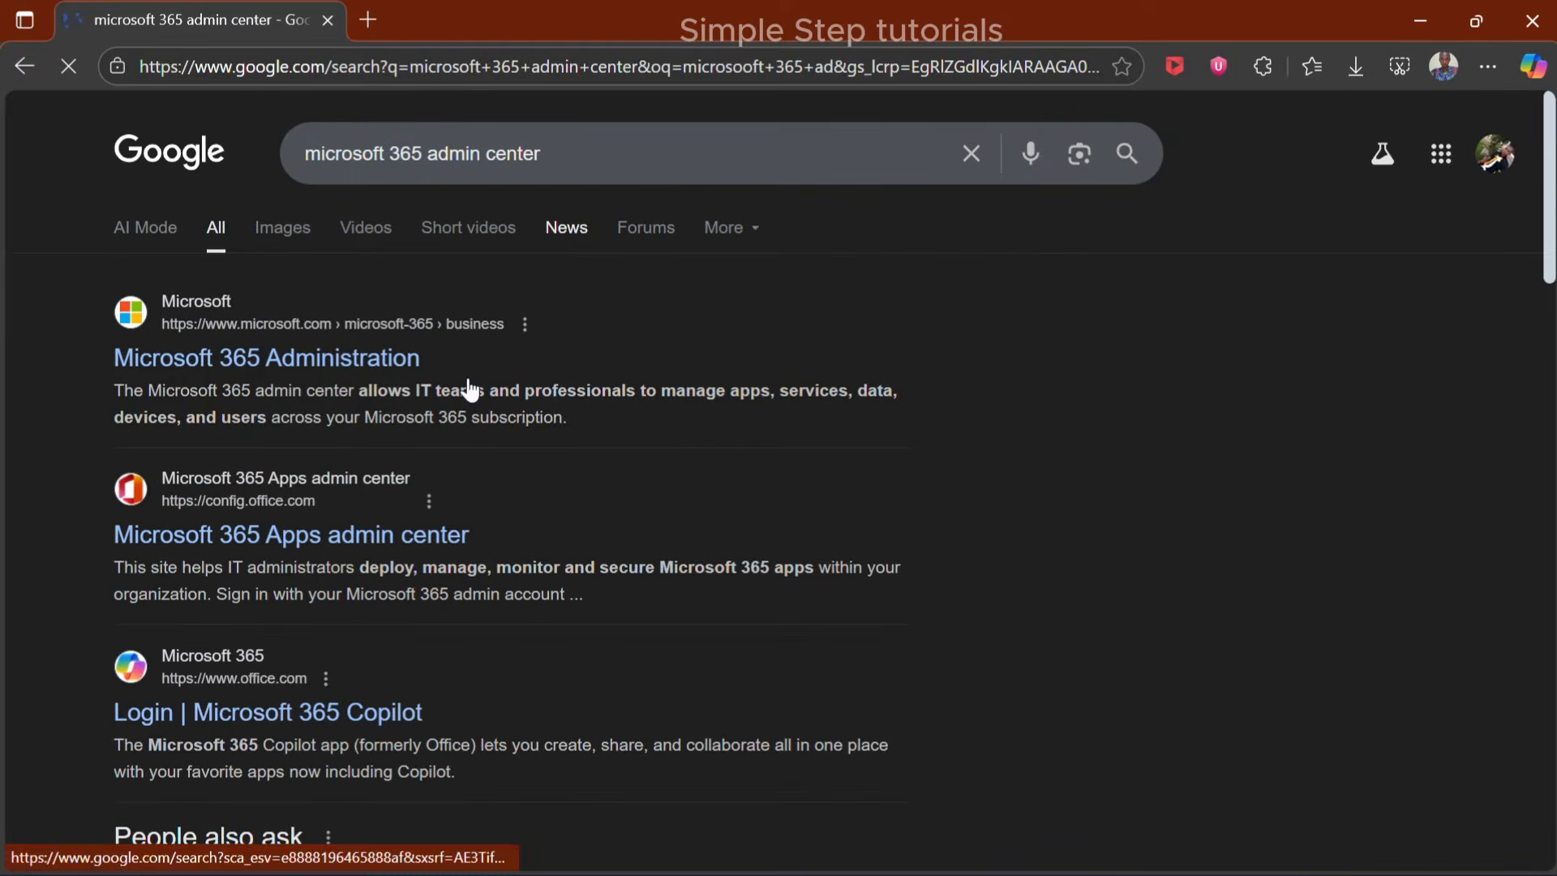
Open the Microsoft 365 Apps admin center site and start a new configuration in the Office Customization Tool
left_click(260, 539)
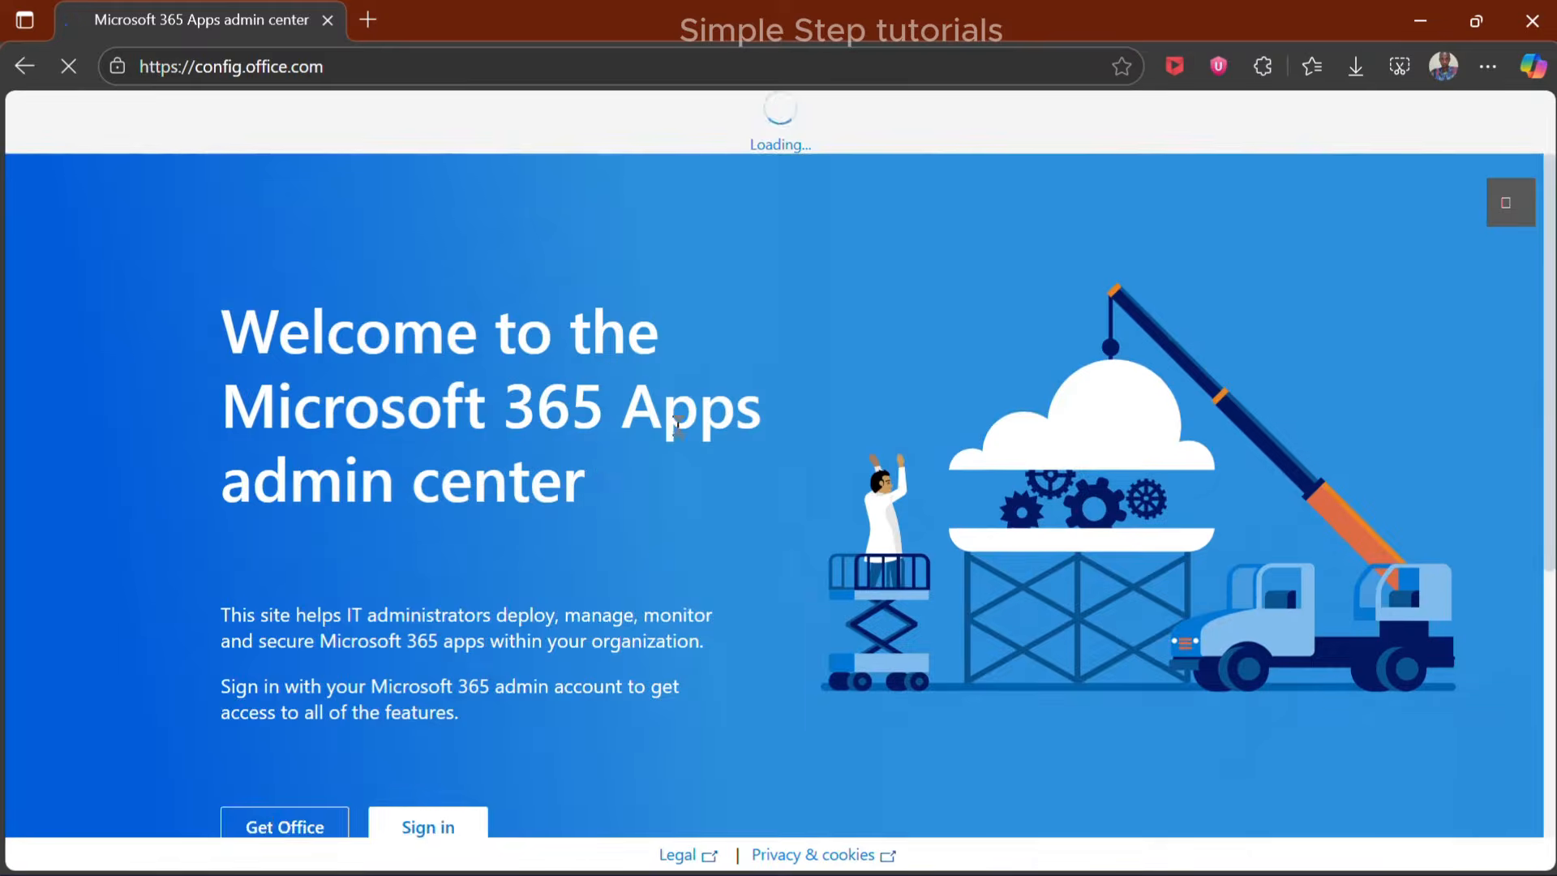
scroll(708, 422, "down", 5)
left_click(479, 792)
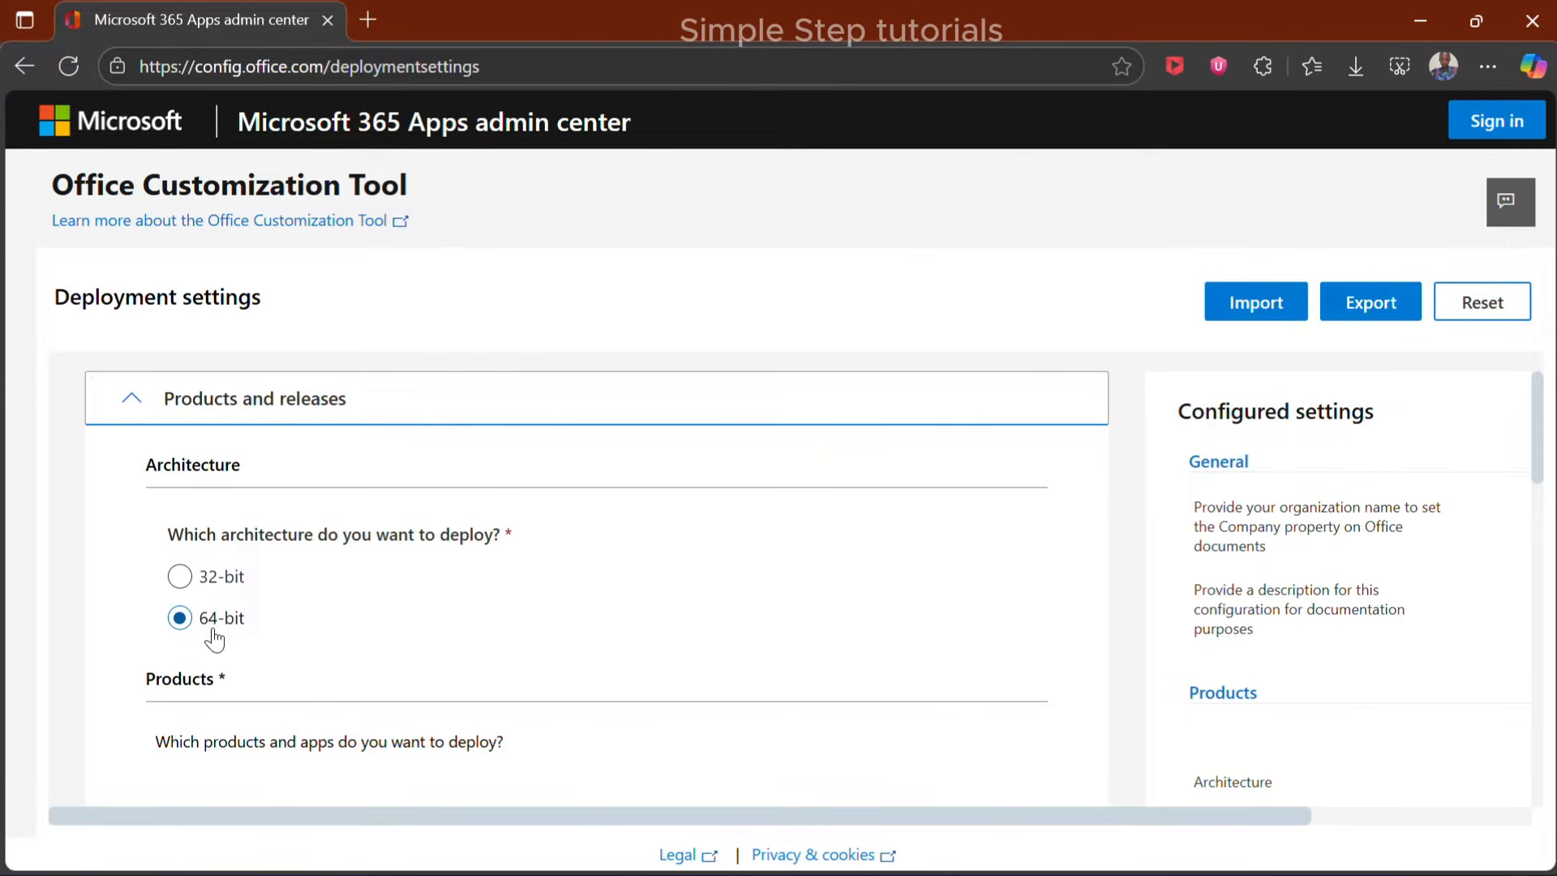
Check the PC's system type in its device specifications through File Explorer, and close the windows opened for it
mouse_move(710, 847)
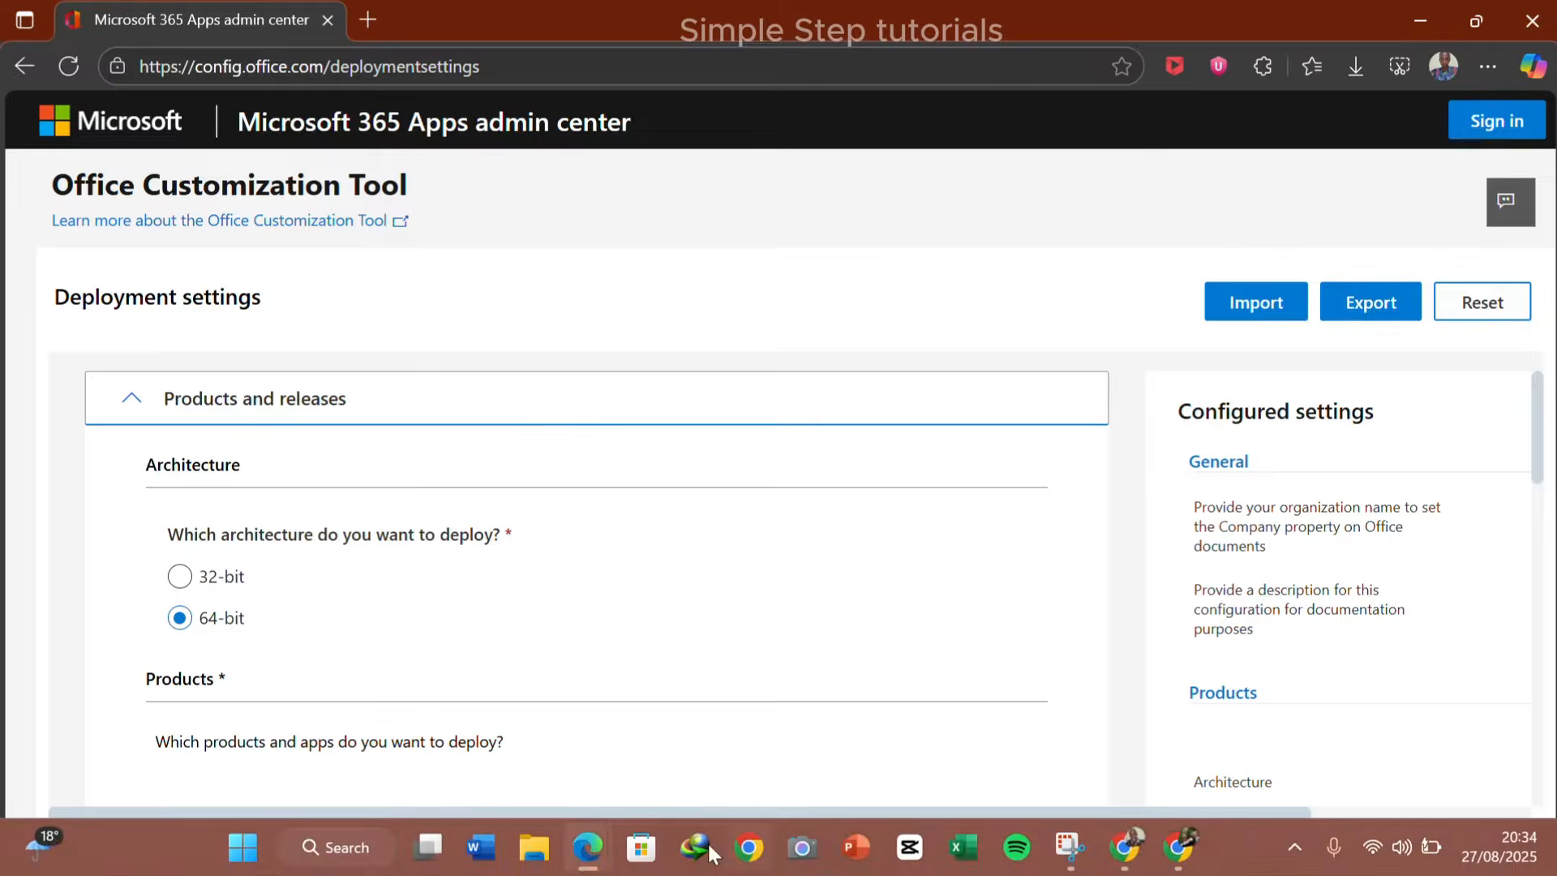
left_click(536, 849)
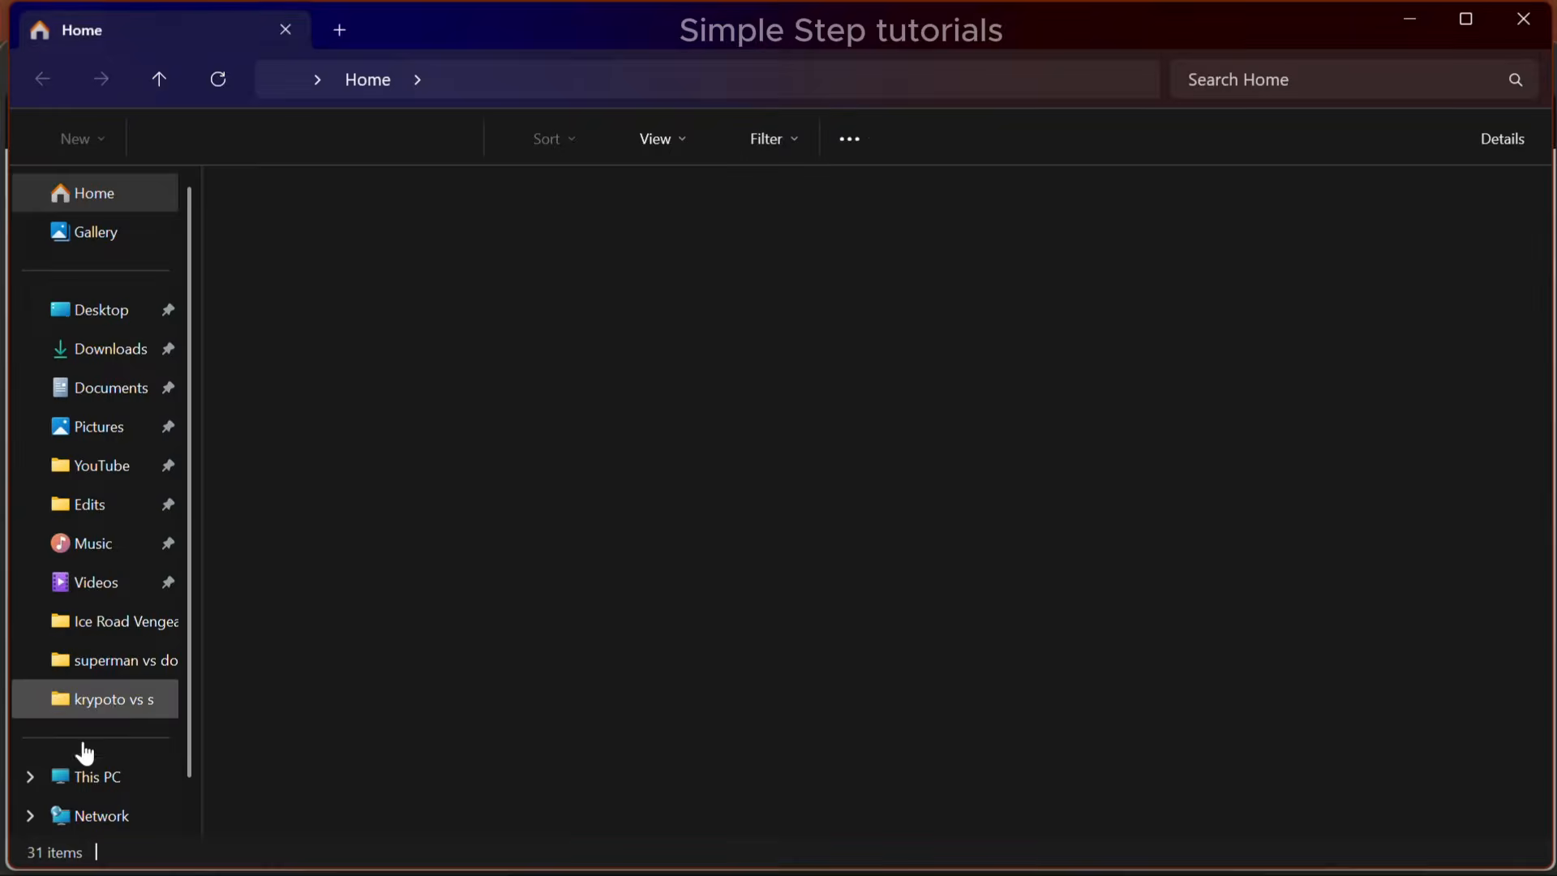
right_click(81, 776)
left_click(186, 699)
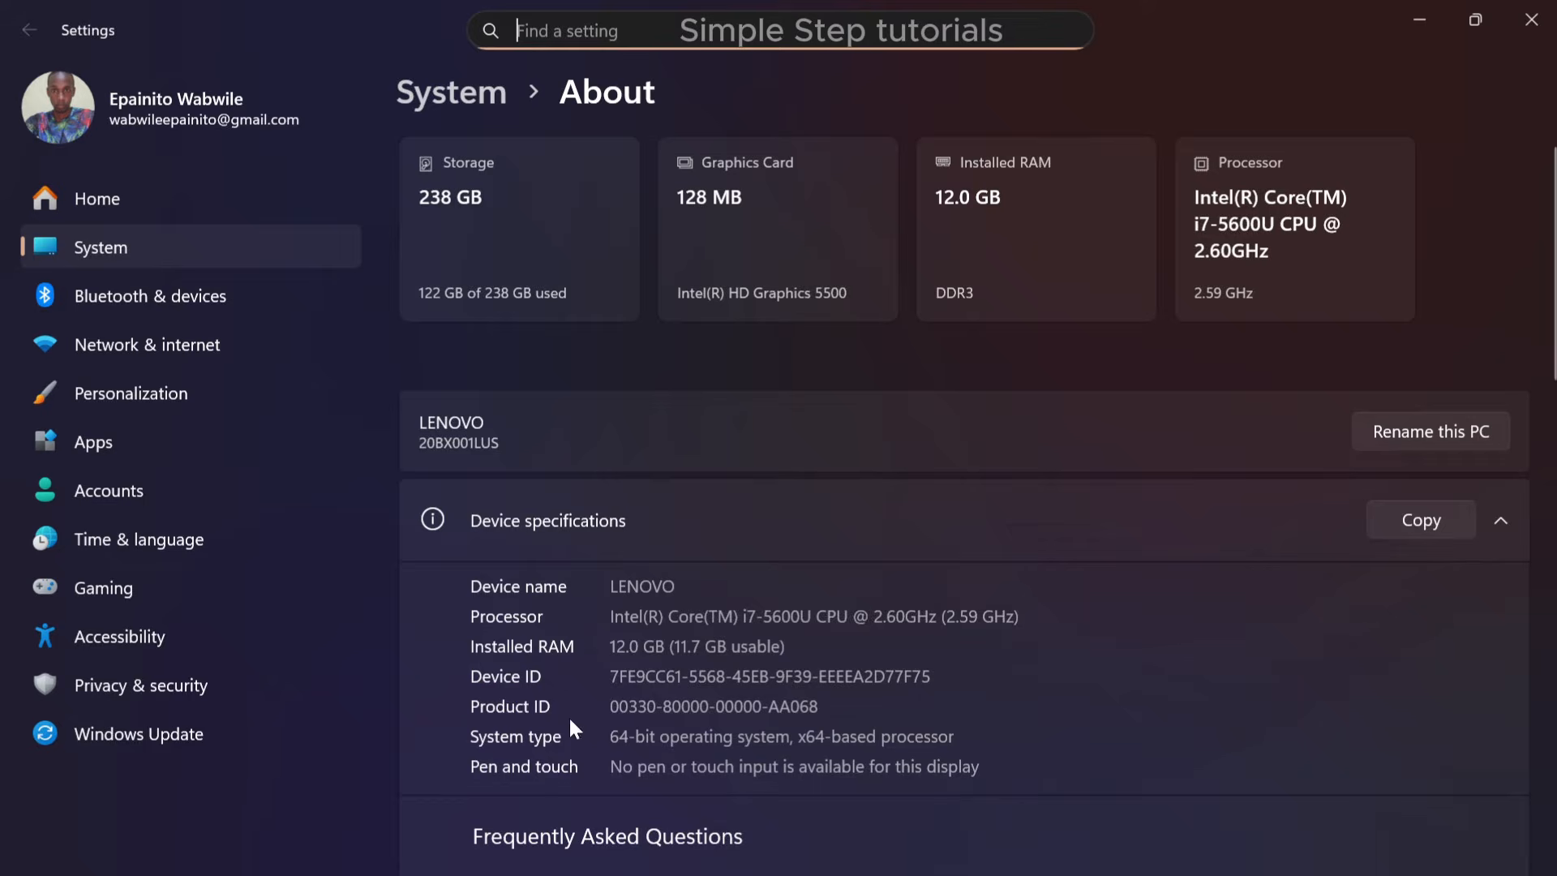
left_click(1531, 19)
left_click(1534, 22)
Choose Office Professional Plus 2019 - Volume License as the Office suite to deploy
scroll(264, 587, "down", 1)
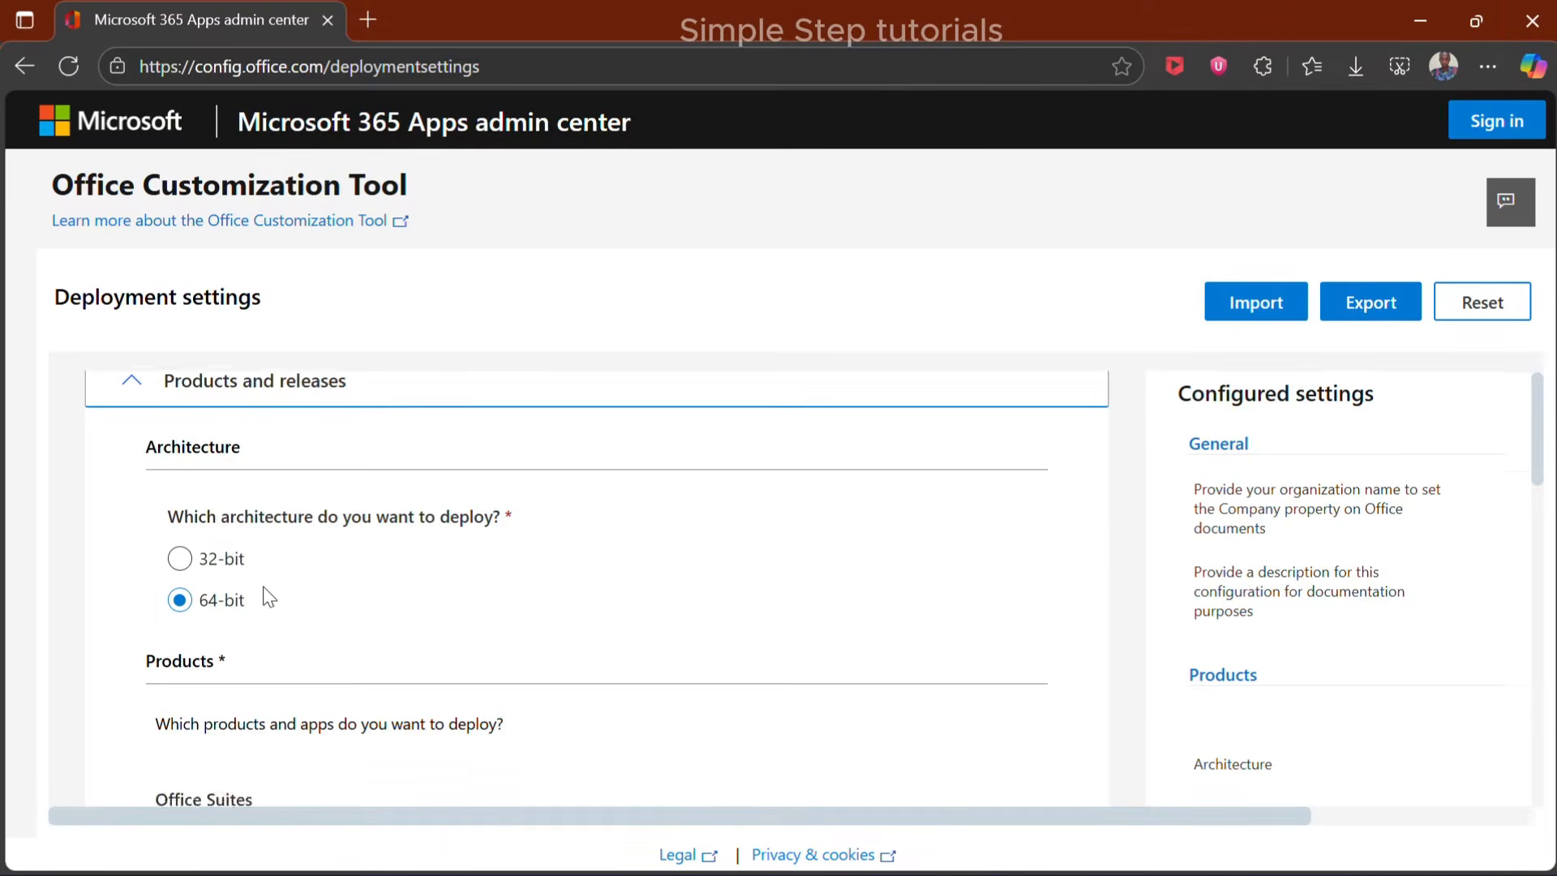
scroll(275, 600, "down", 3)
left_click(289, 622)
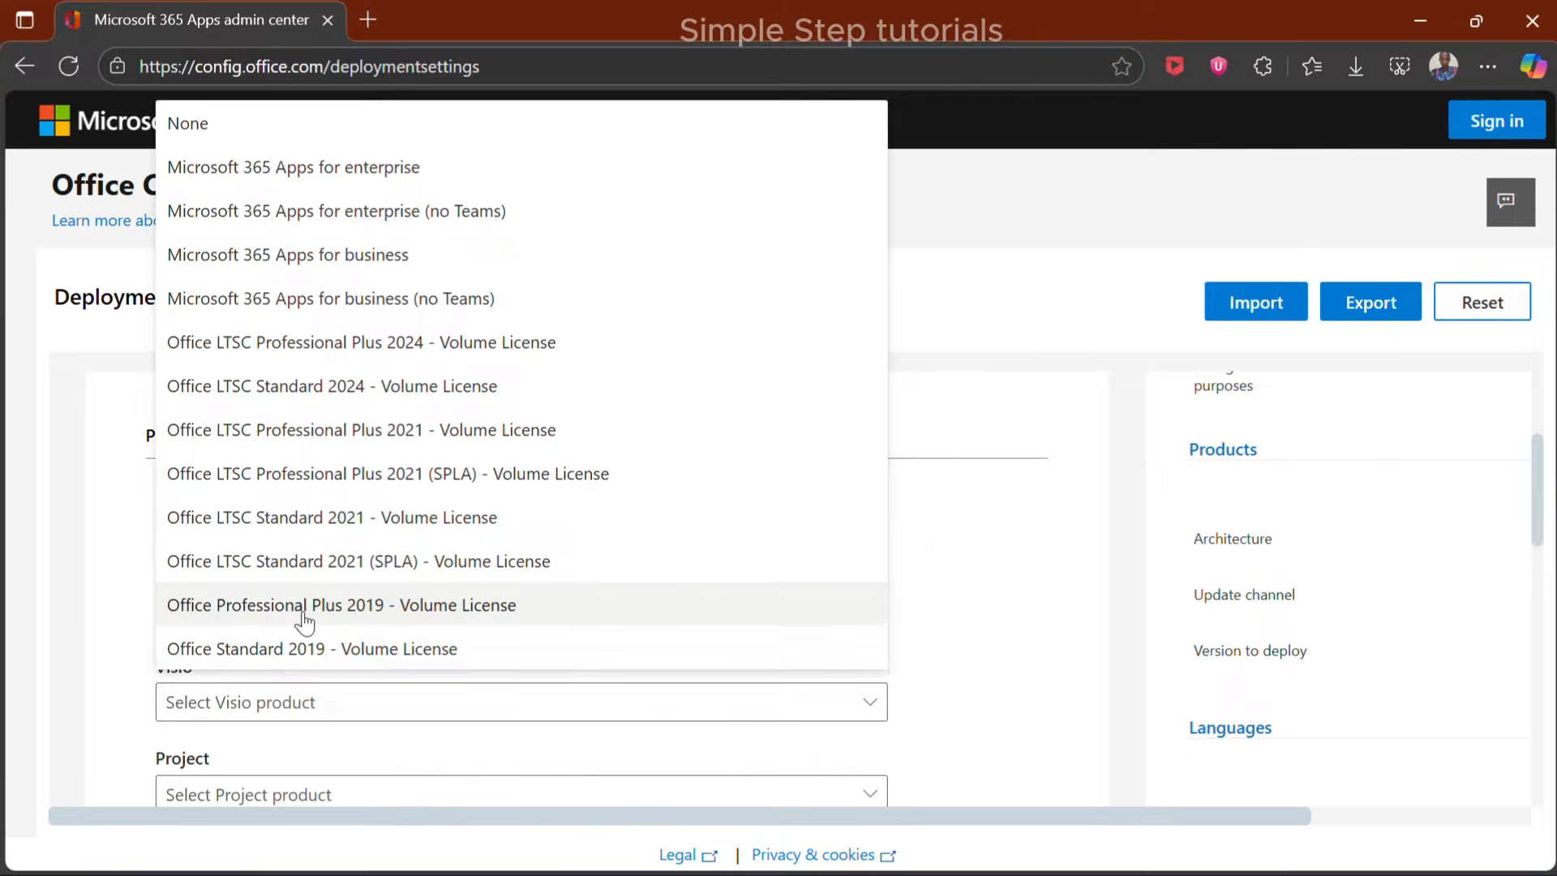
left_click(401, 618)
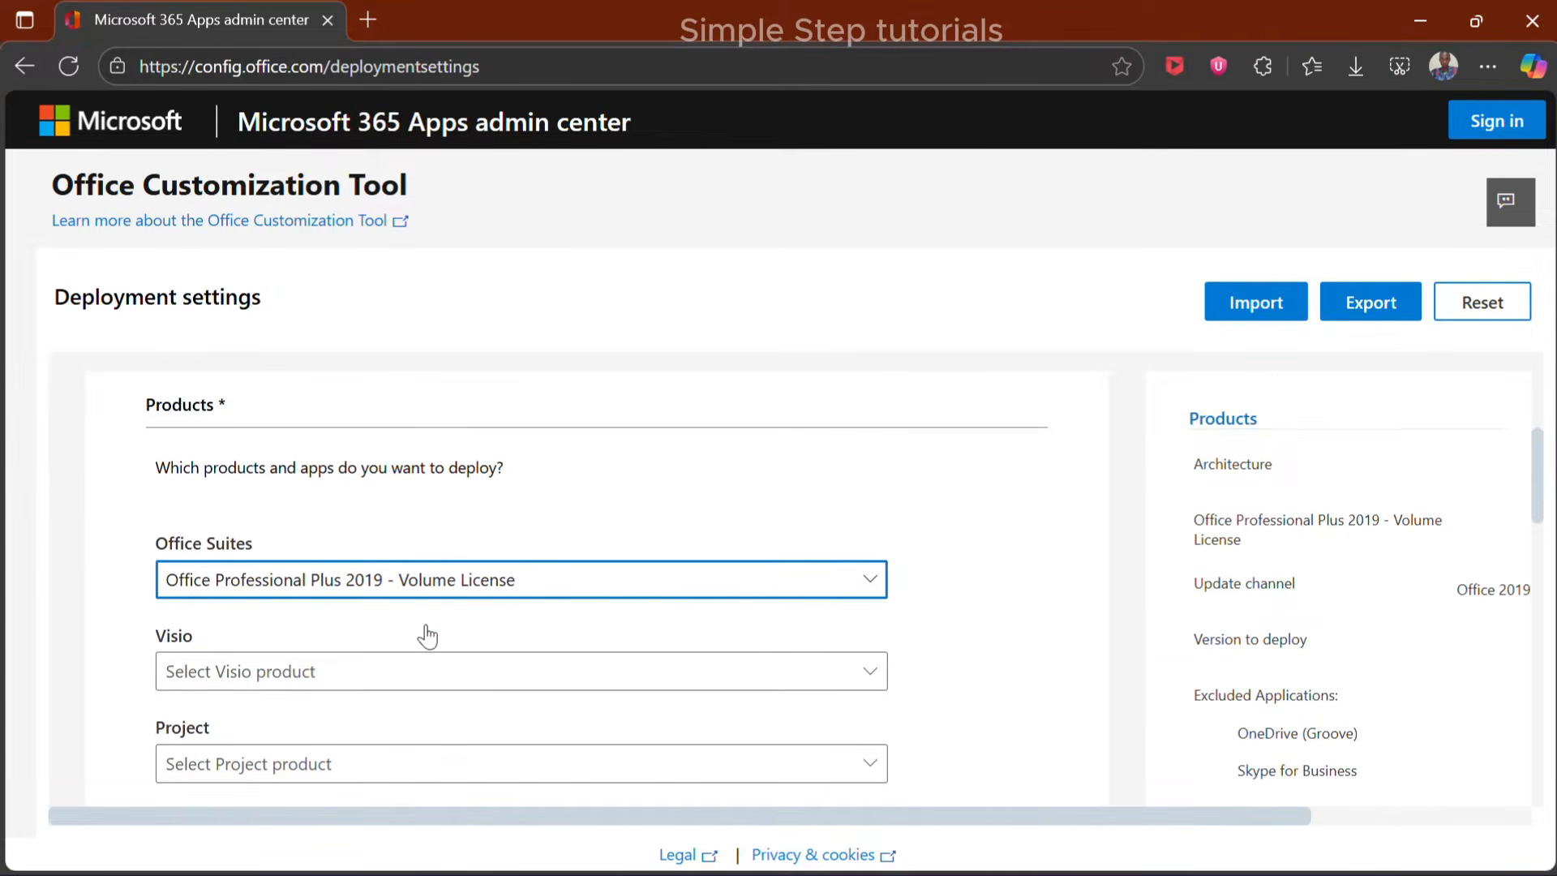
Leave additional products unselected, keep the default update channel, version and apps, and continue to the Language section
scroll(426, 629, "down", 2)
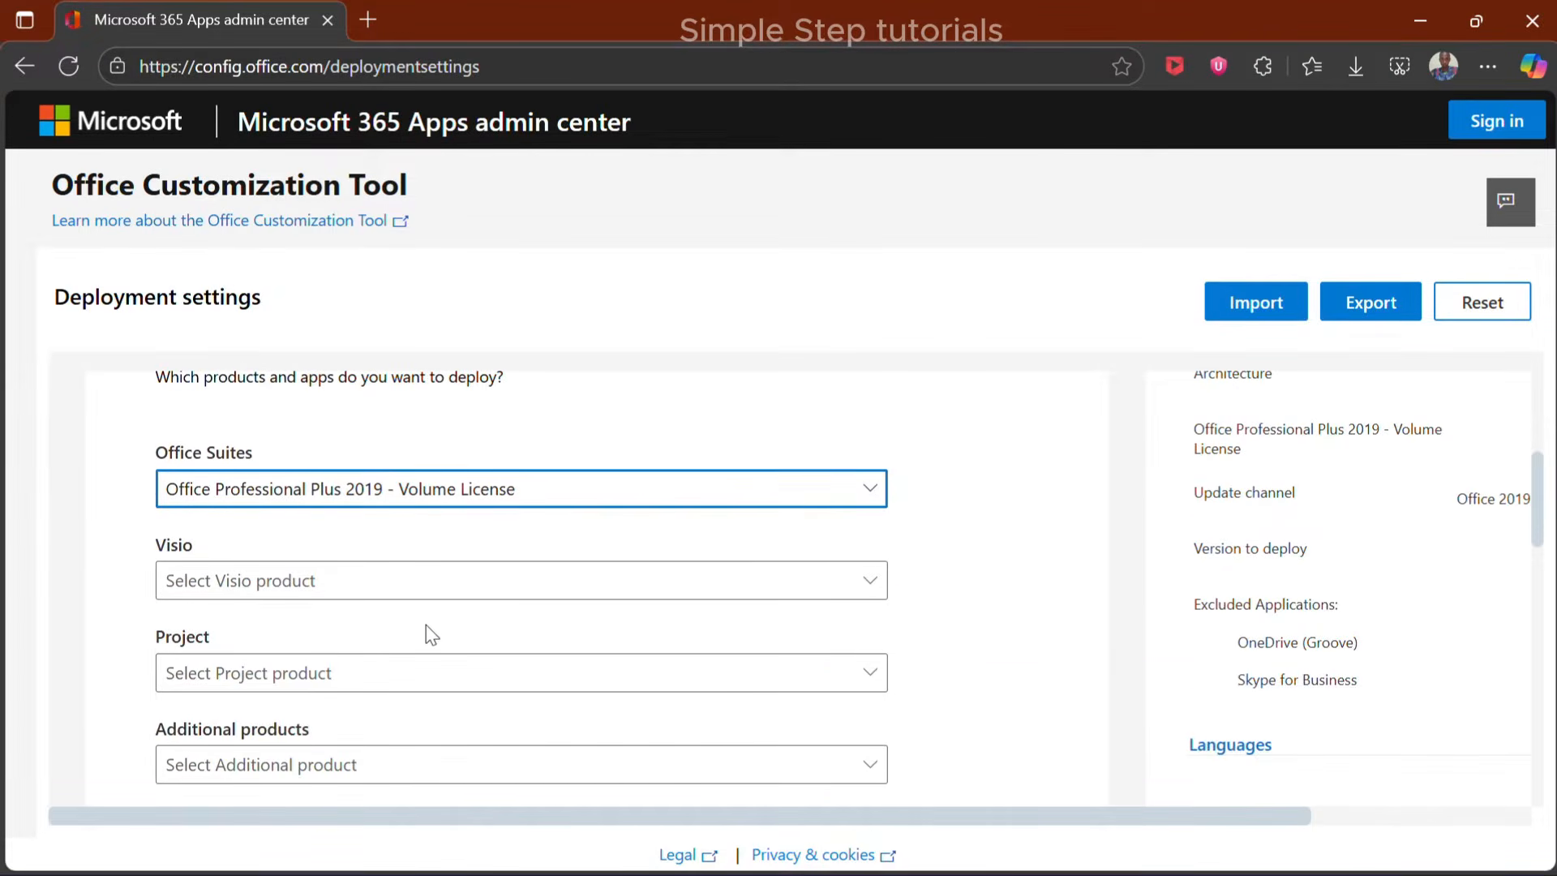
scroll(348, 681, "down", 2)
left_click(299, 648)
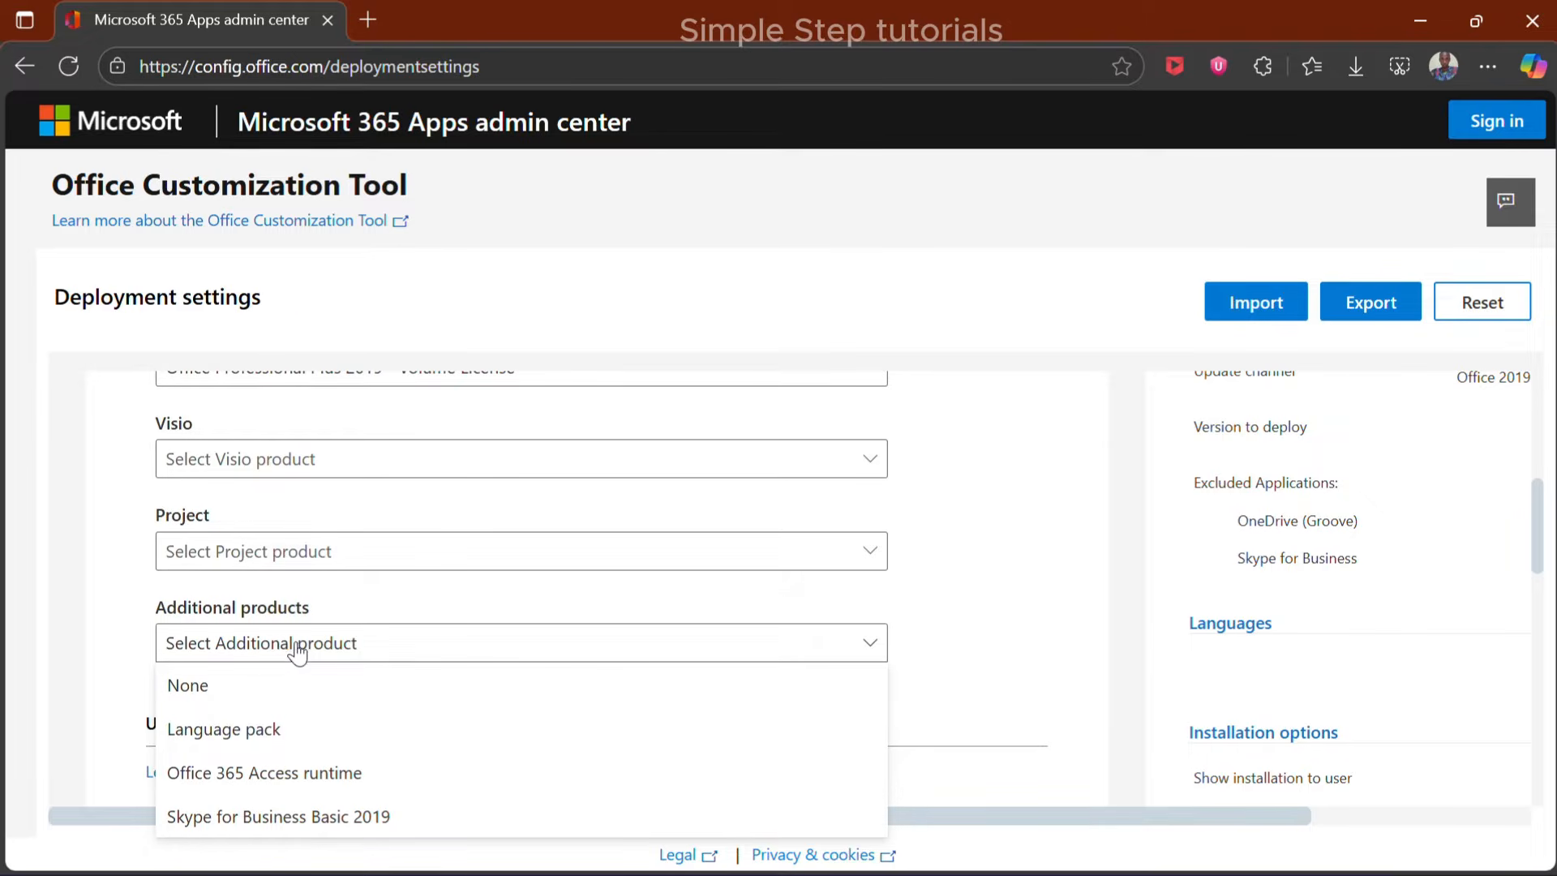
left_click(128, 619)
scroll(196, 616, "down", 3)
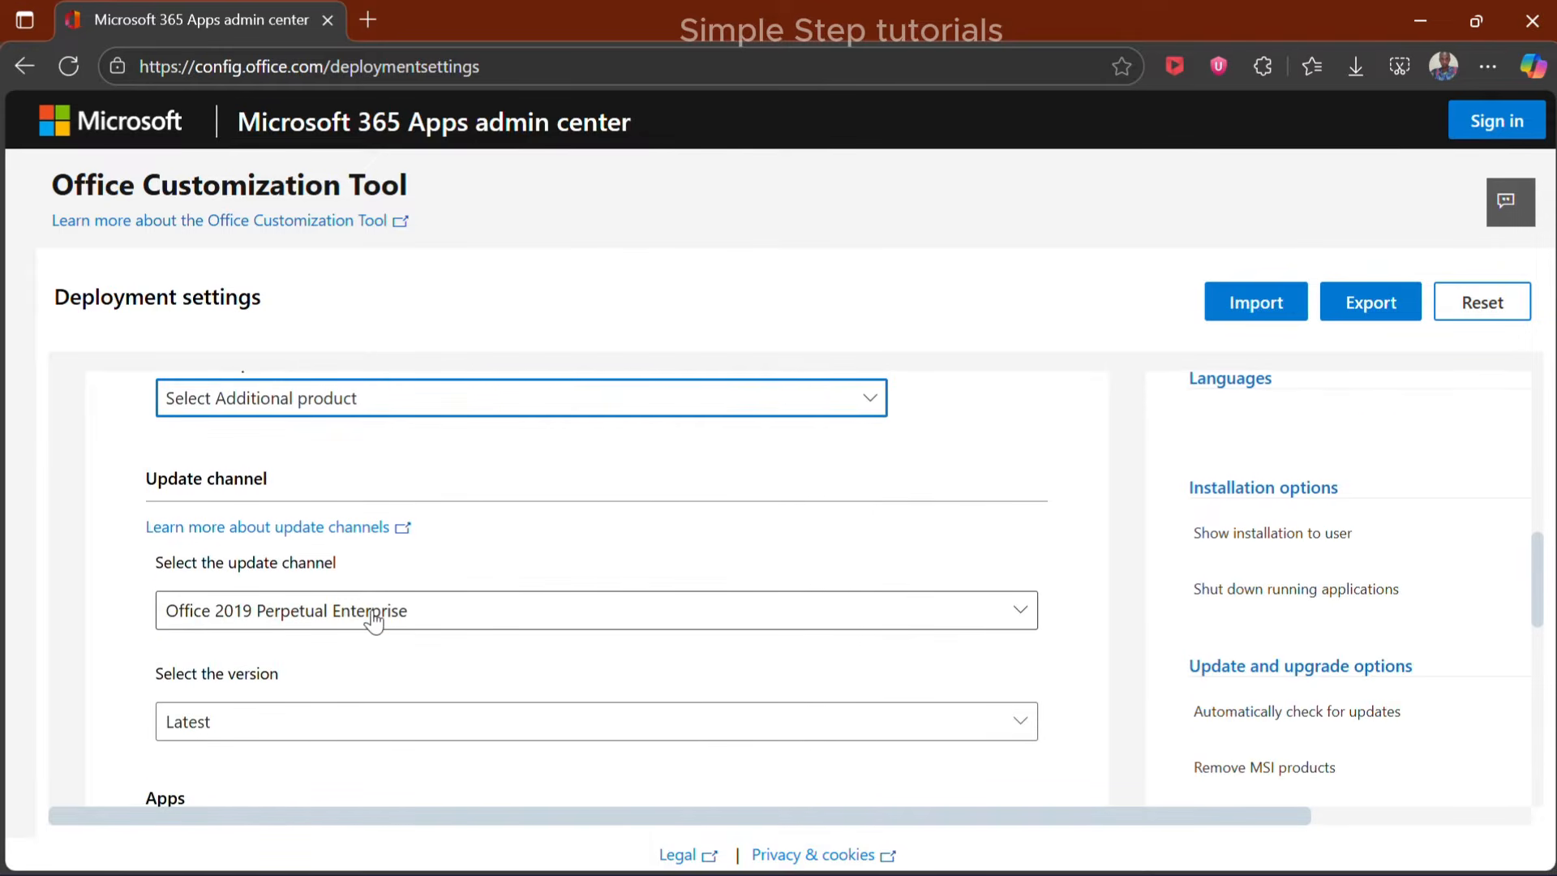
scroll(360, 620, "down", 3)
scroll(311, 560, "down", 2)
scroll(313, 604, "down", 3)
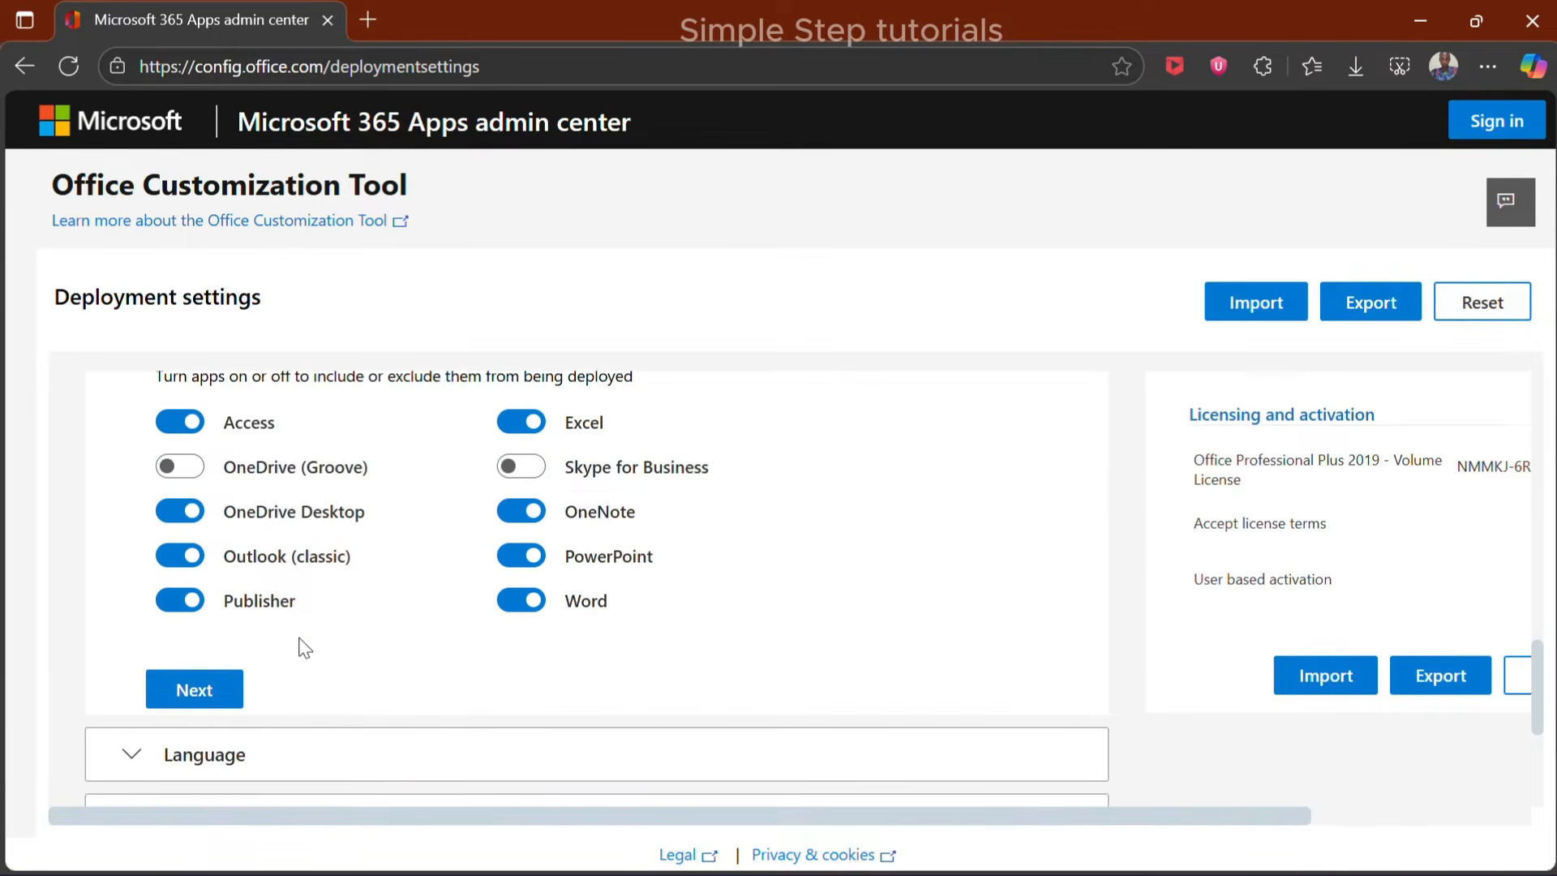
left_click(198, 584)
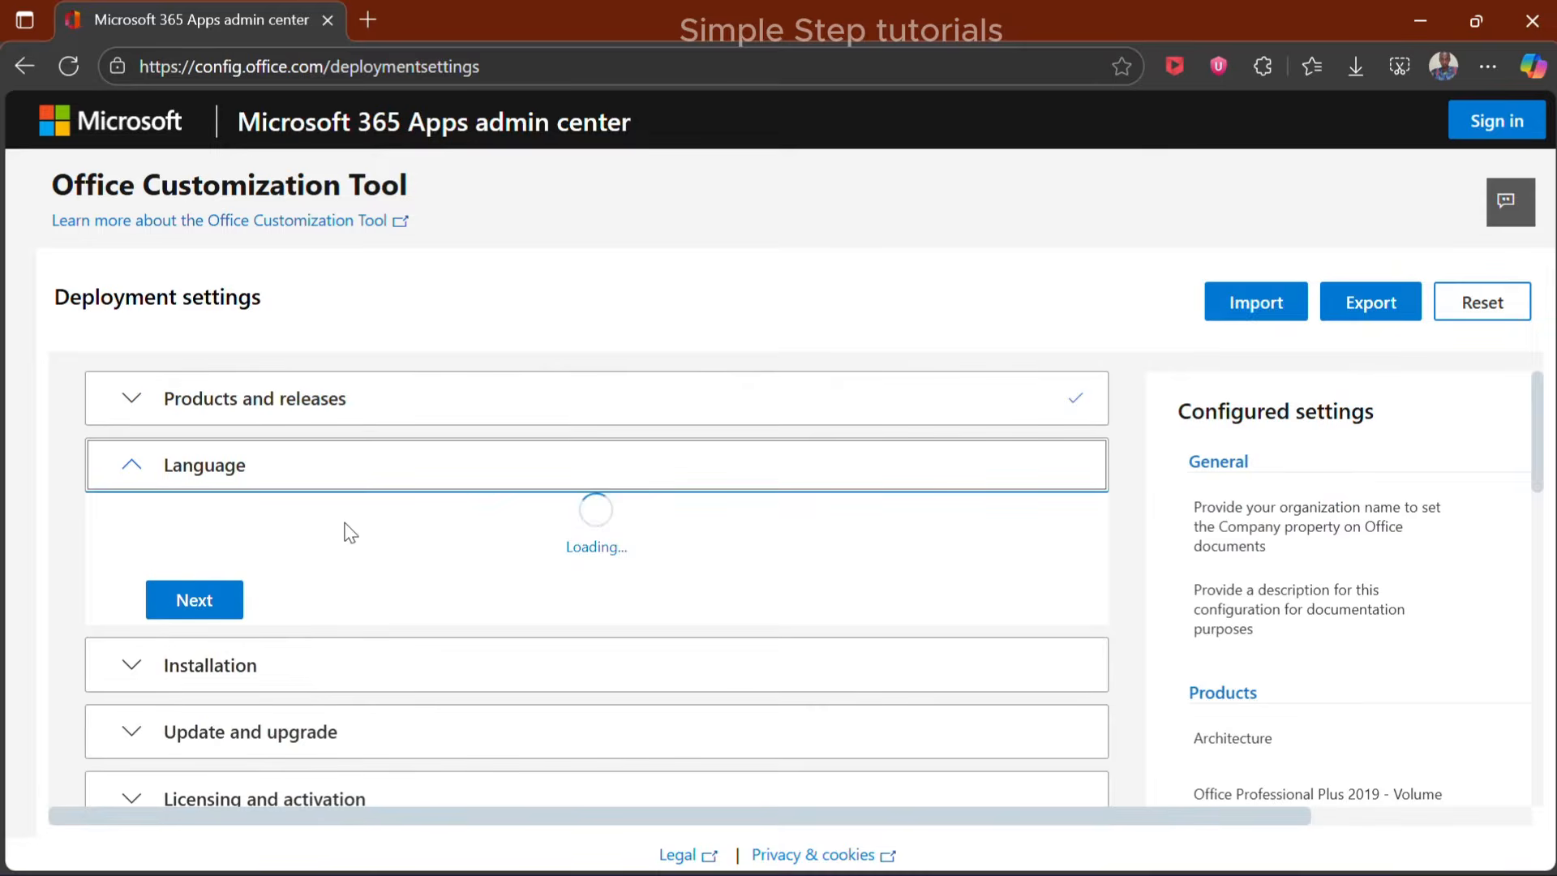
Set the primary language to English (United States) and continue to the Installation section
left_click(375, 651)
left_click(317, 561)
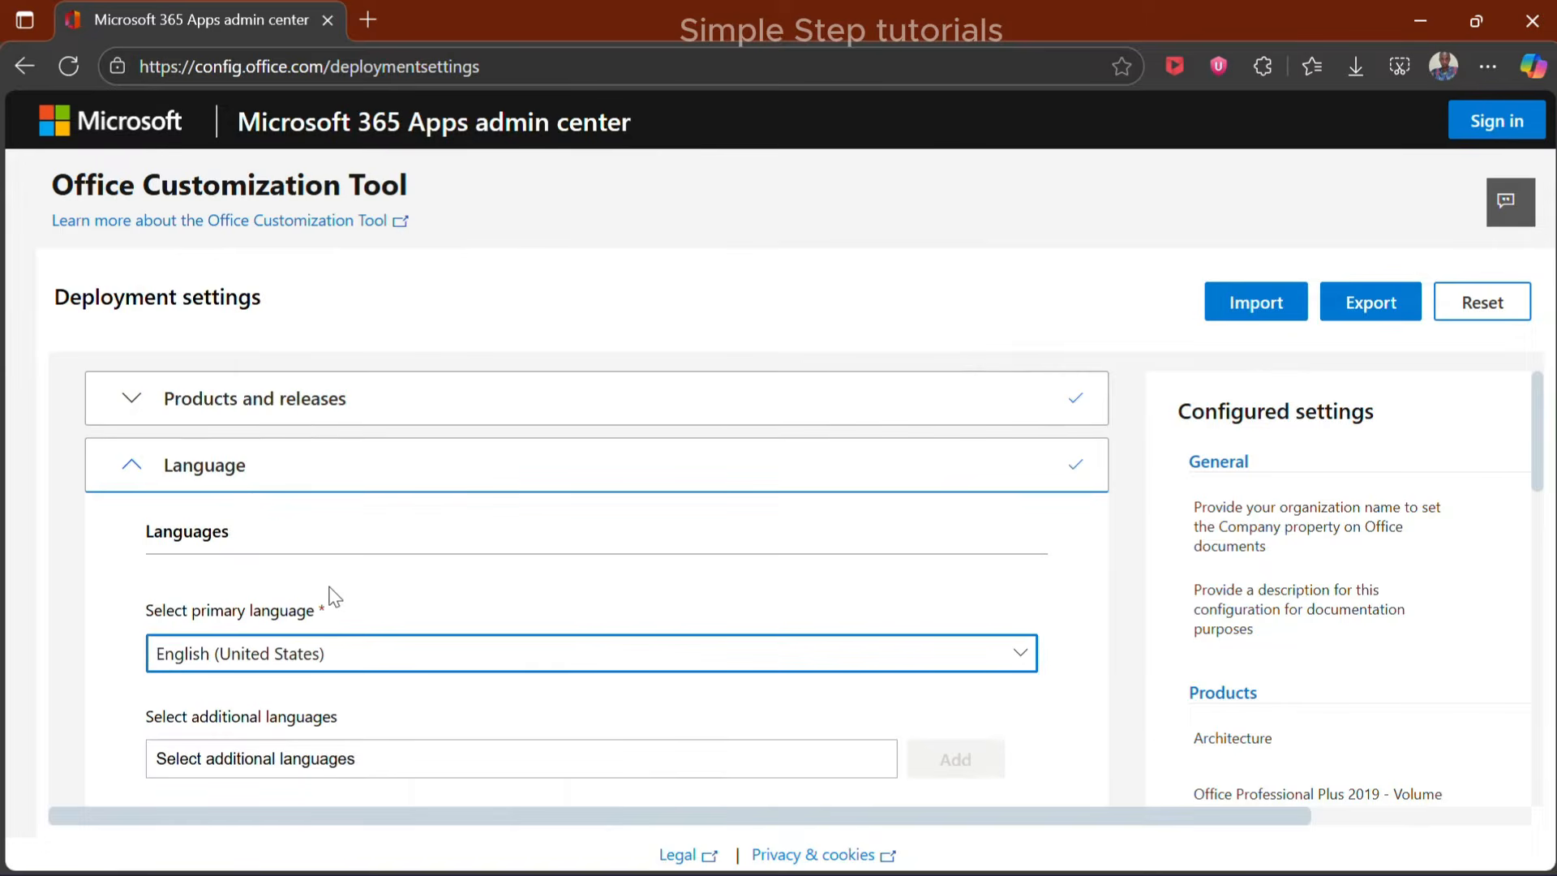
scroll(344, 602, "down", 3)
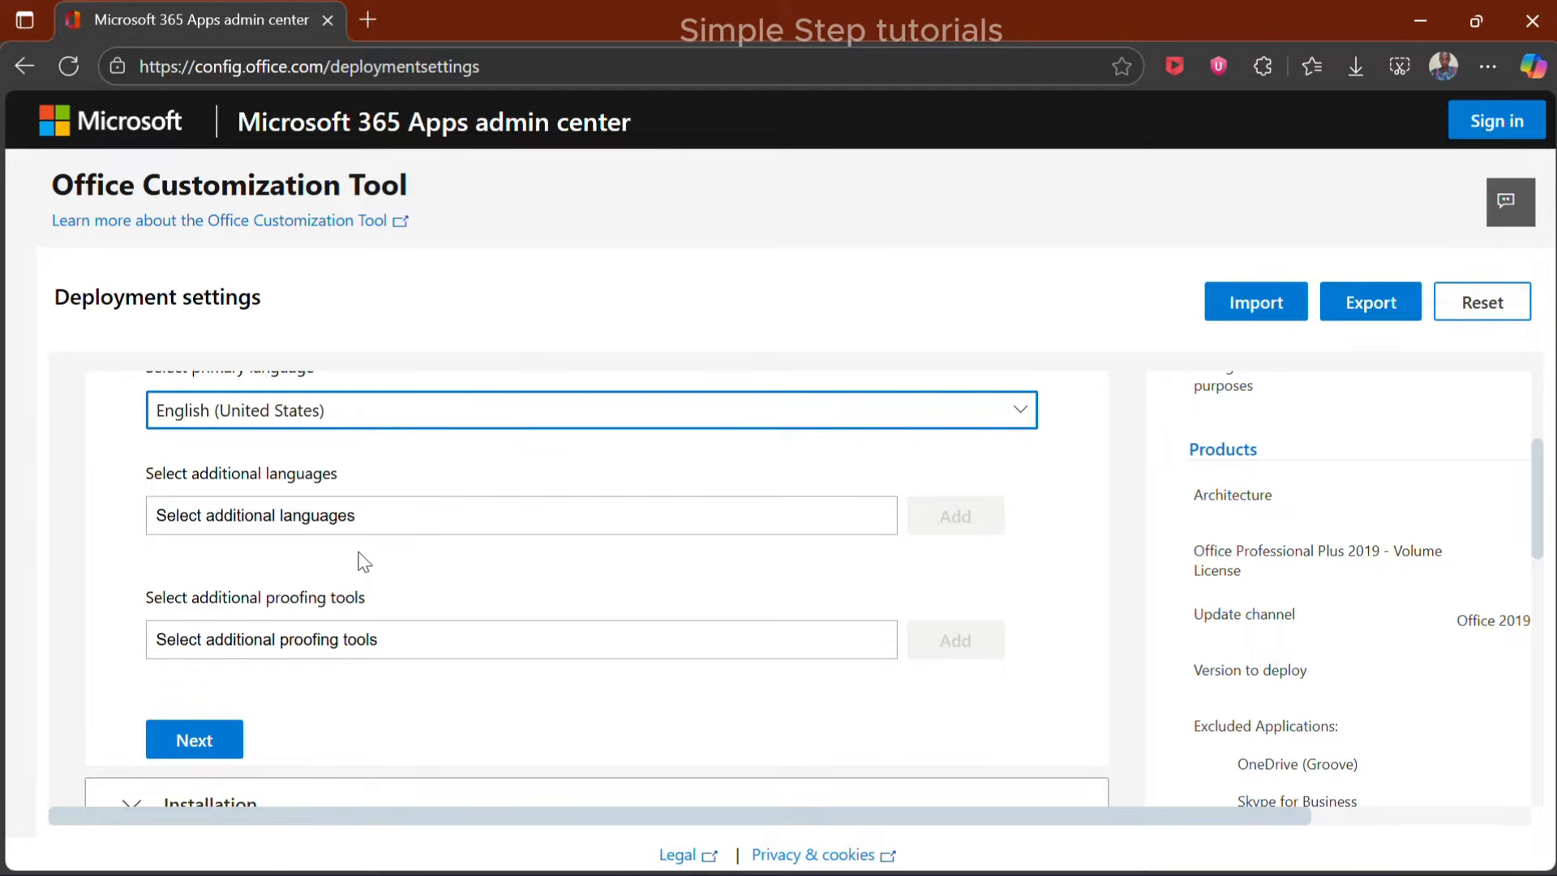
scroll(363, 562, "down", 3)
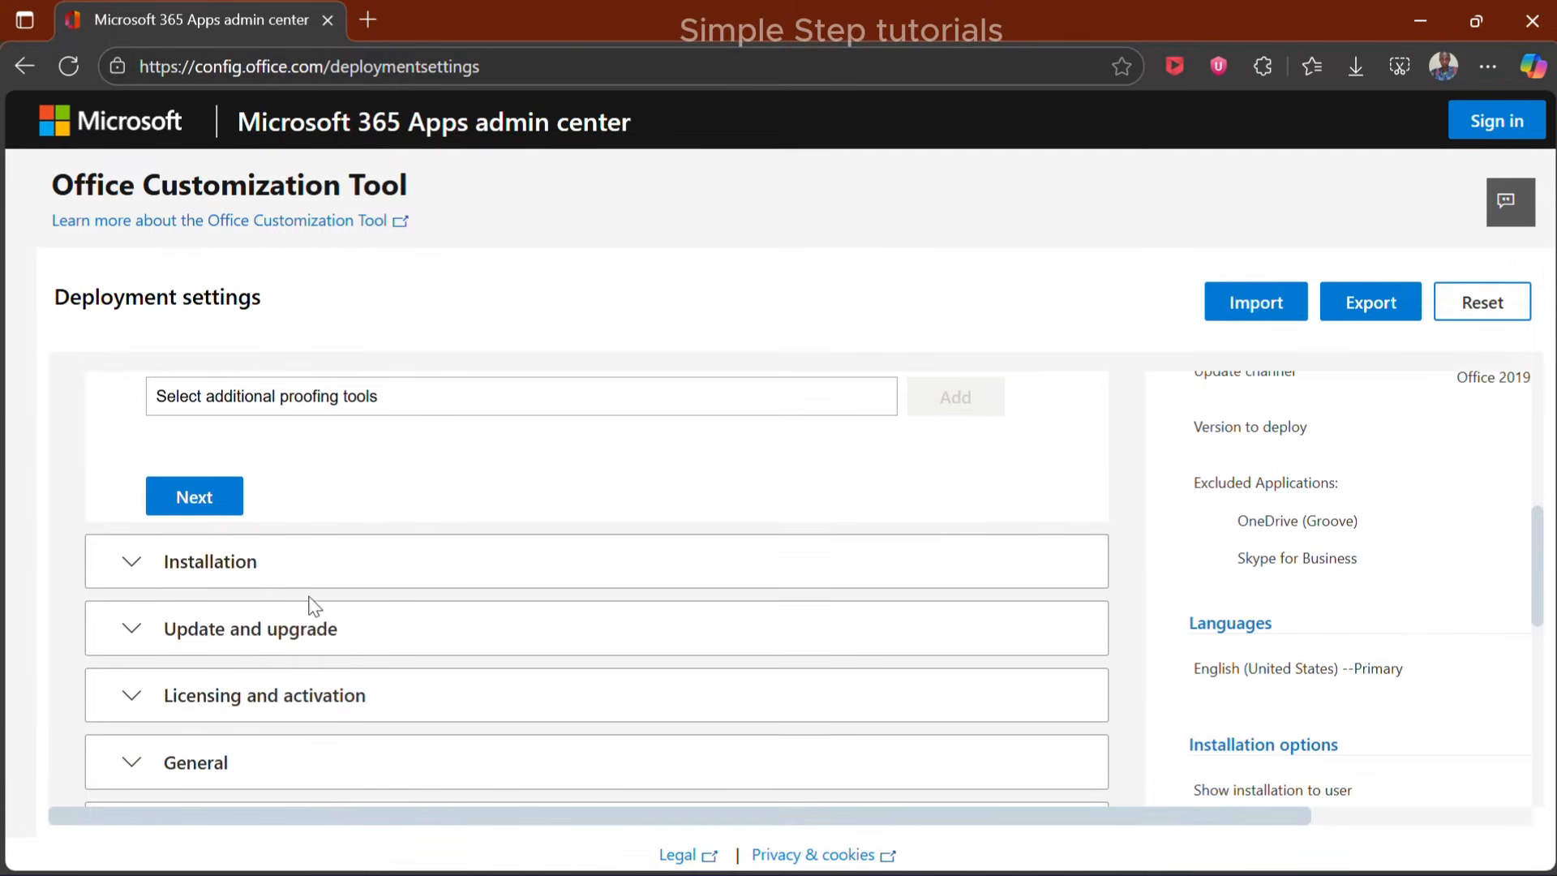
left_click(211, 511)
Keep the default installation options and continue to the Update and upgrade section
scroll(340, 653, "down", 5)
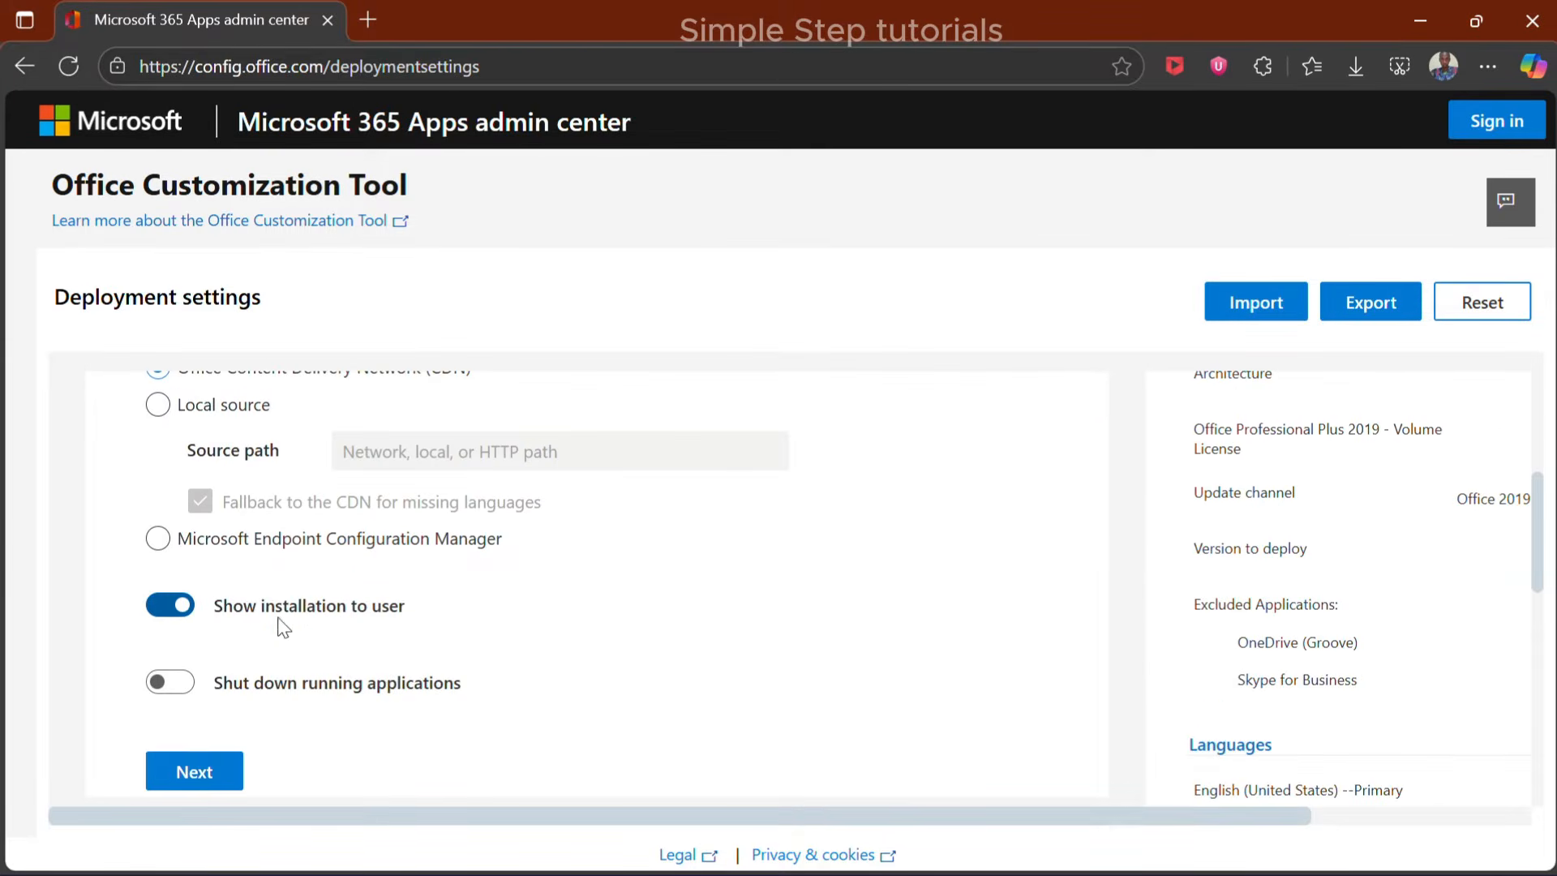
scroll(285, 616, "up", 3)
scroll(347, 612, "down", 5)
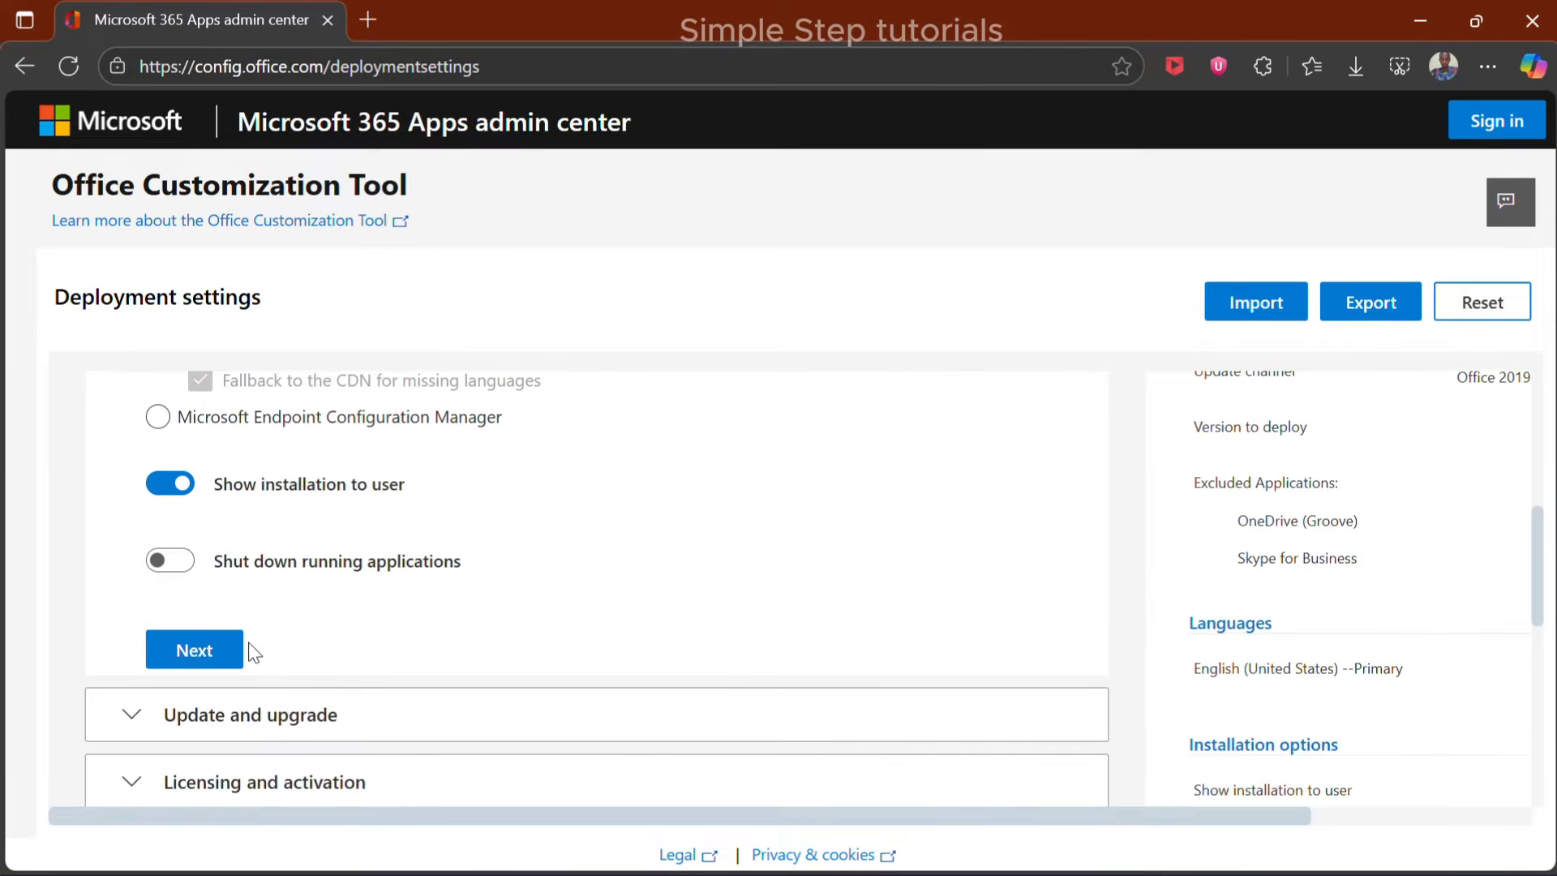
left_click(240, 646)
Keep the default update and MSI uninstall options and continue to the Licensing and activation section
scroll(312, 623, "down", 10)
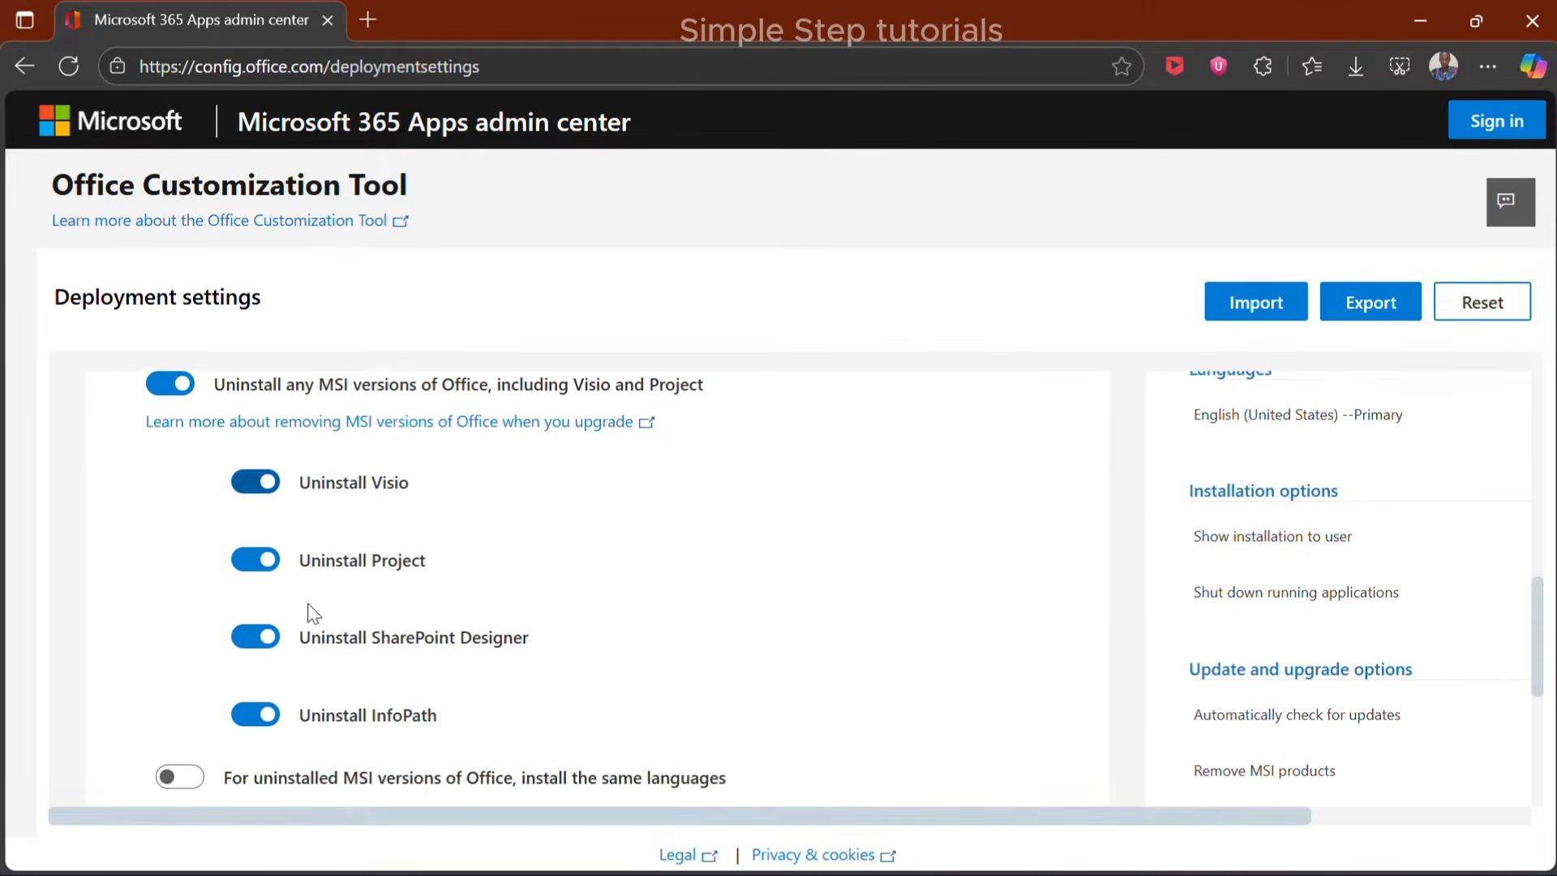
scroll(254, 635, "down", 2)
left_click(254, 635)
Keep KMS licensing with user based activation, leave the General settings at their defaults, and continue to Application preferences
scroll(430, 644, "down", 2)
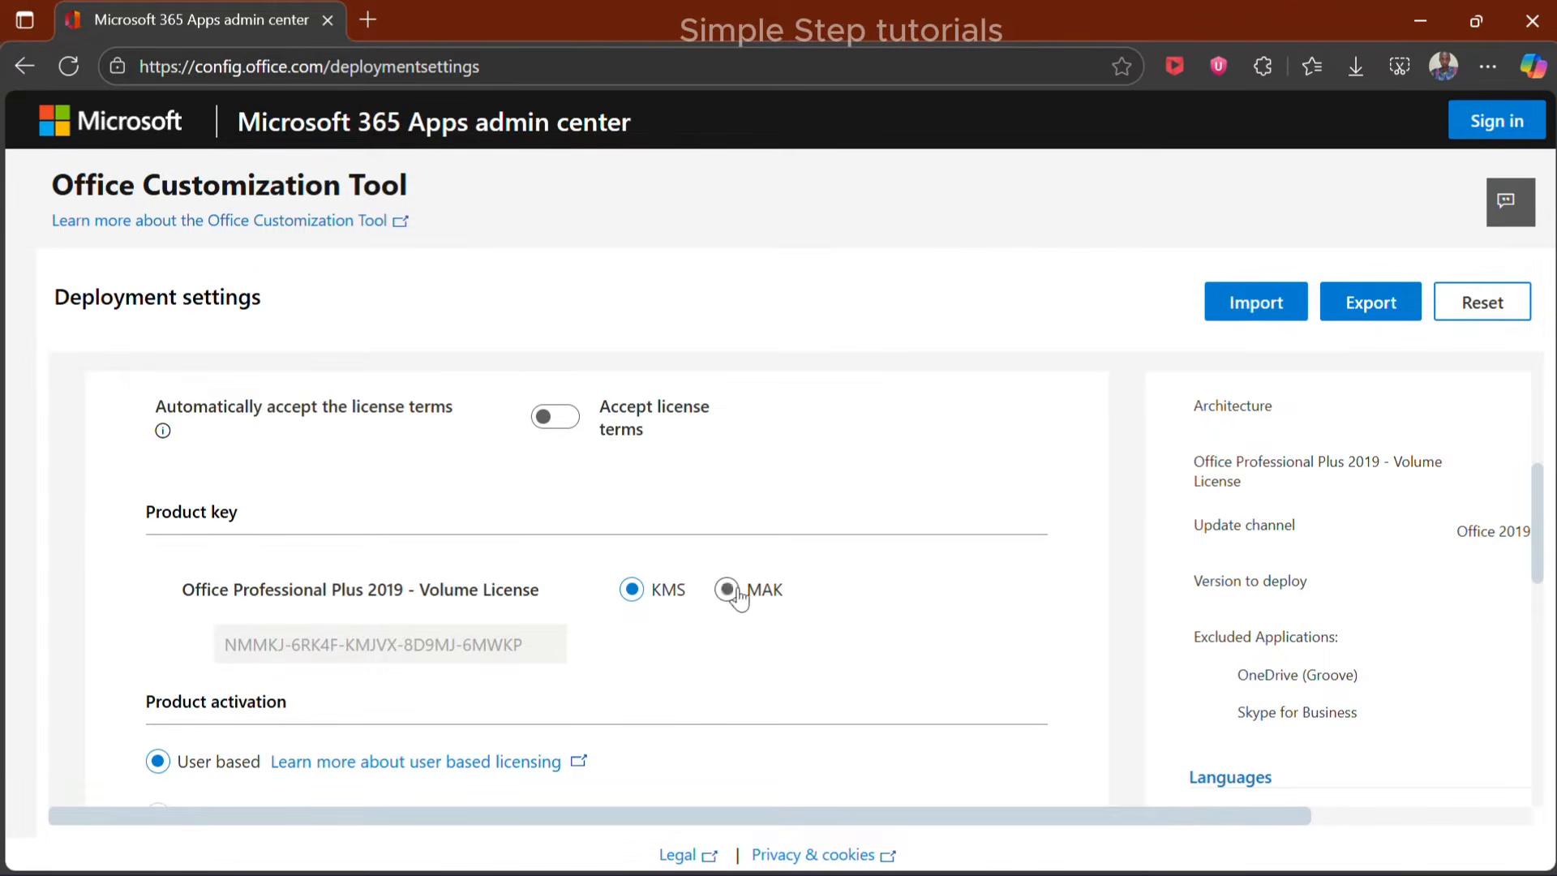
scroll(446, 655, "down", 5)
left_click(225, 638)
scroll(240, 612, "down", 1)
scroll(241, 611, "up", 1)
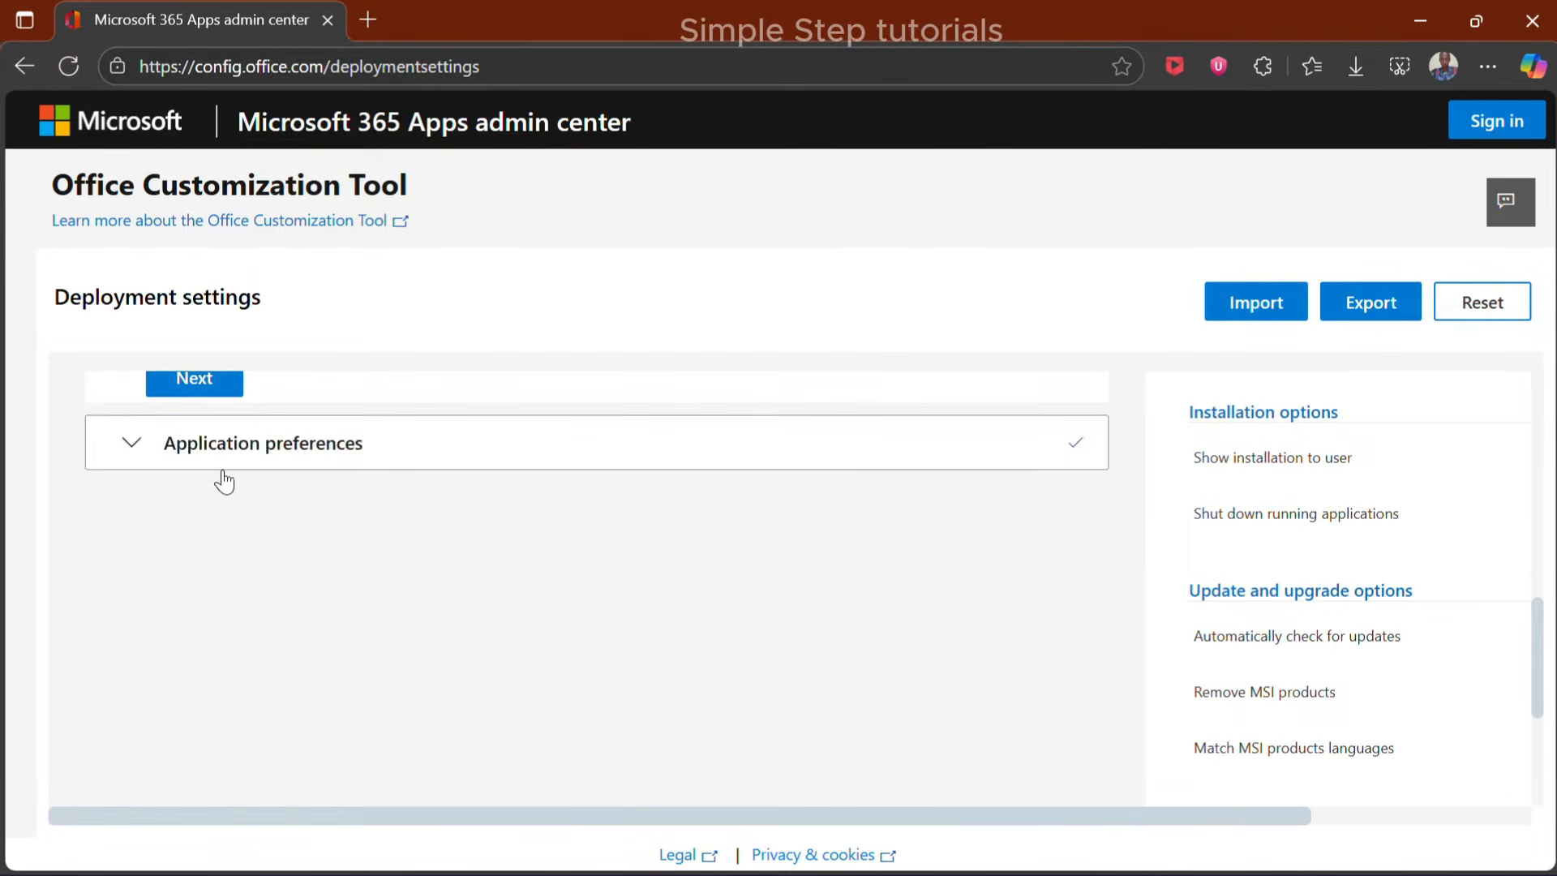
left_click(223, 466)
Finish the deployment settings with the application preferences left at their defaults
scroll(338, 640, "down", 5)
scroll(452, 629, "down", 5)
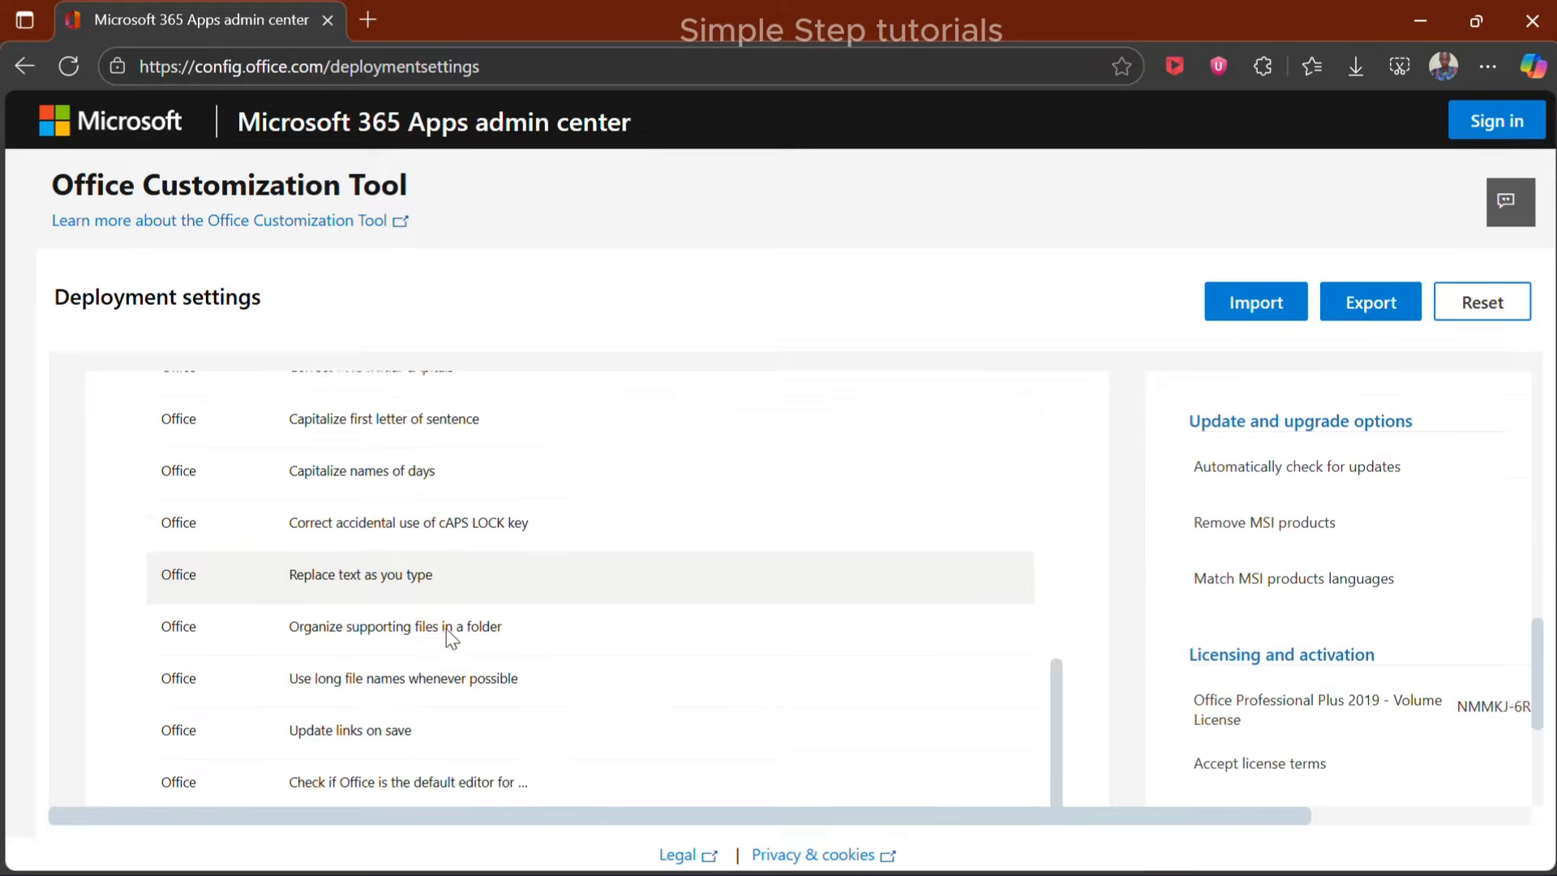
left_click(232, 774)
Start exporting the configuration with Office Open XML formats as the default file format
left_click_drag(1041, 819, 1312, 836)
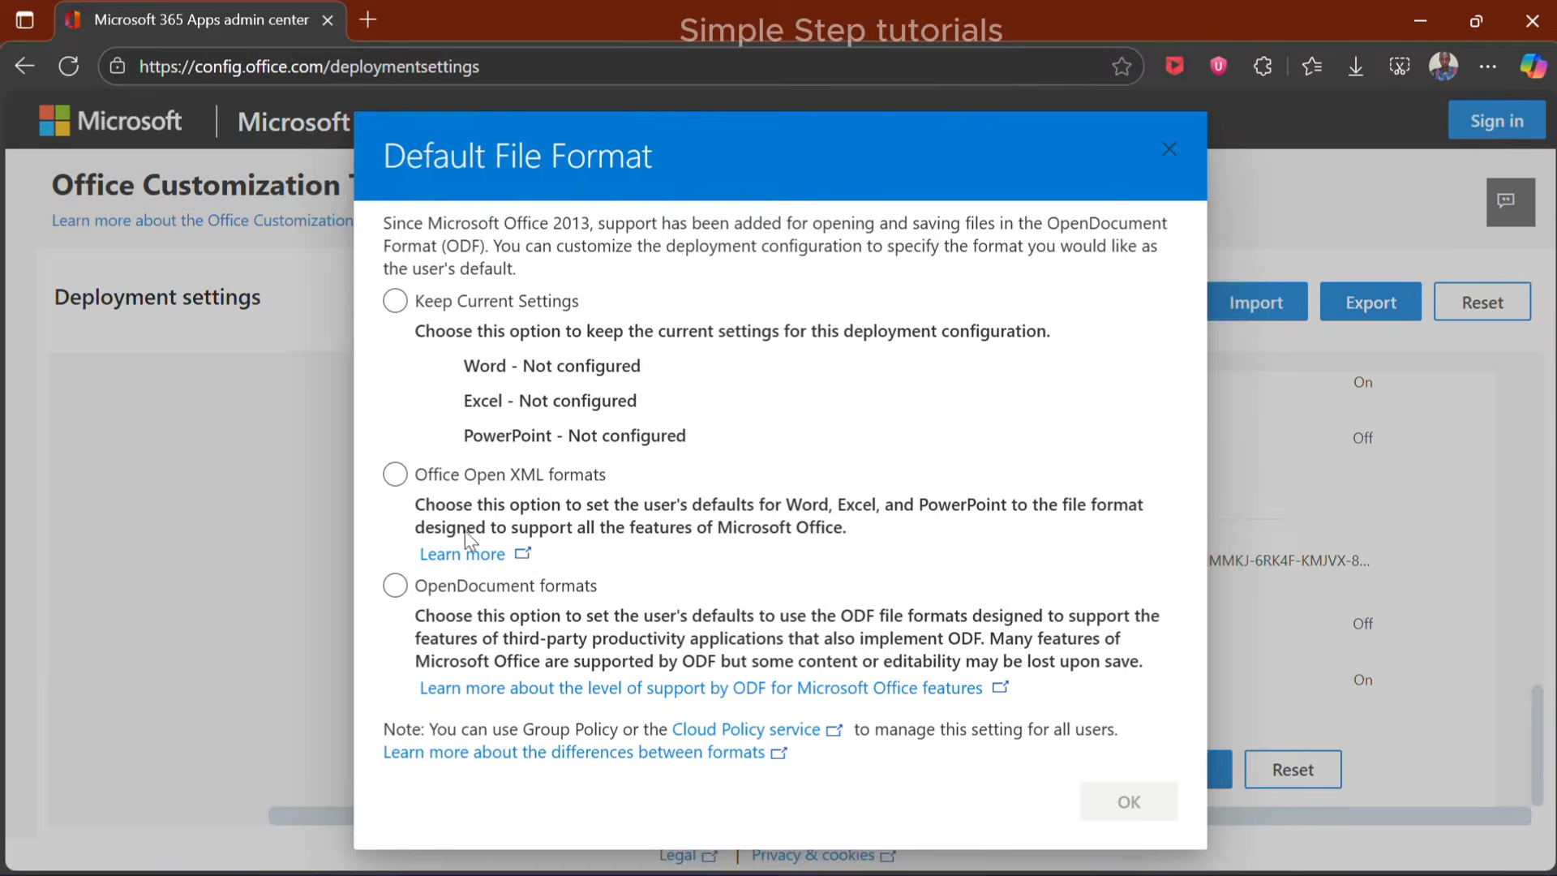
left_click(396, 476)
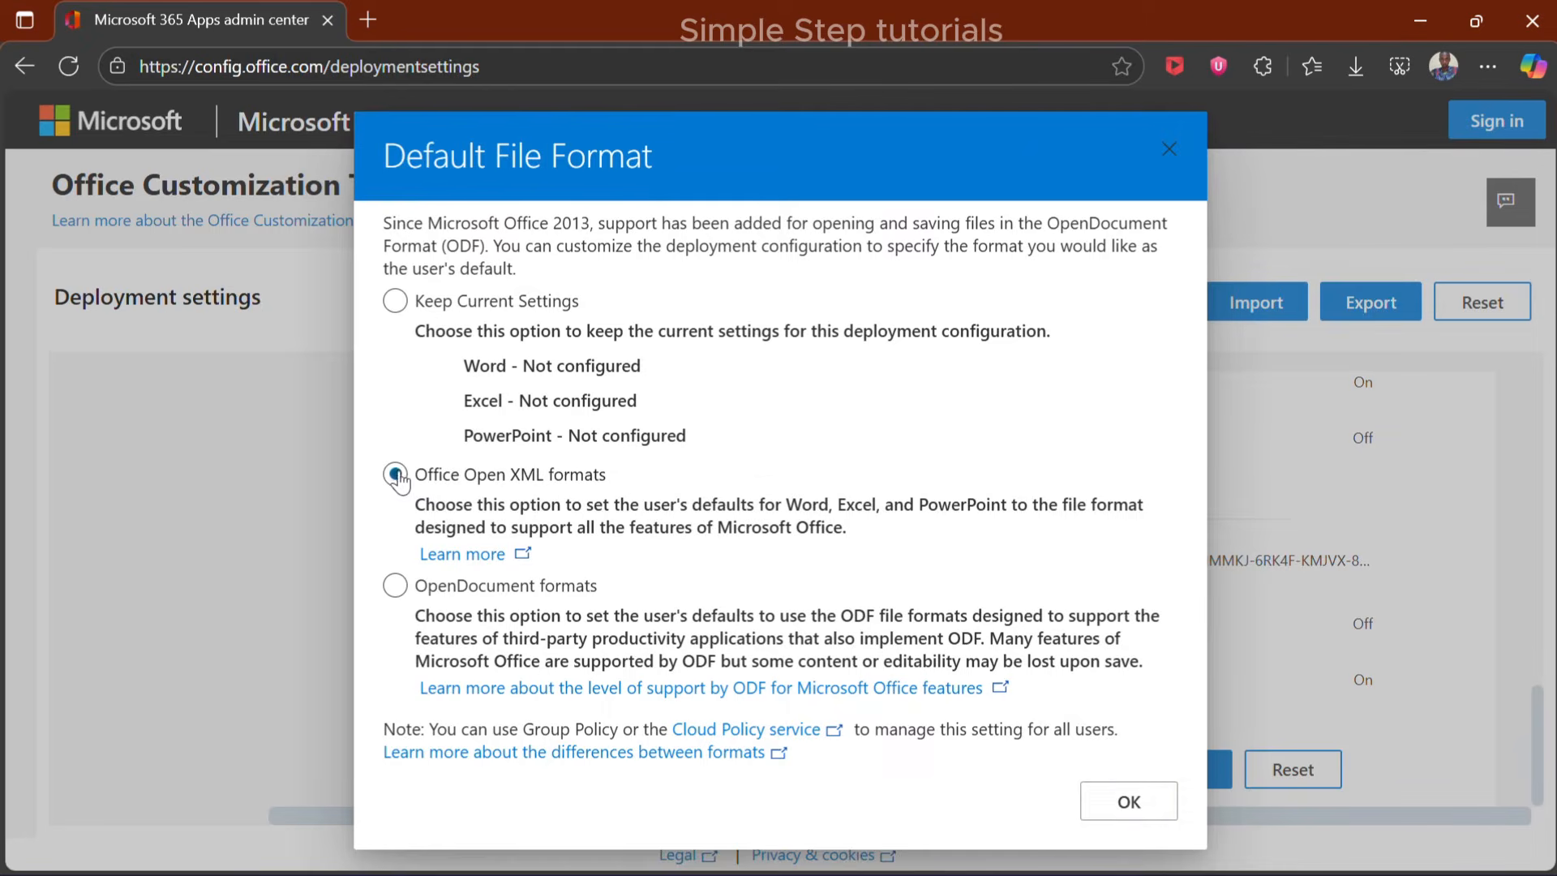
left_click(1098, 807)
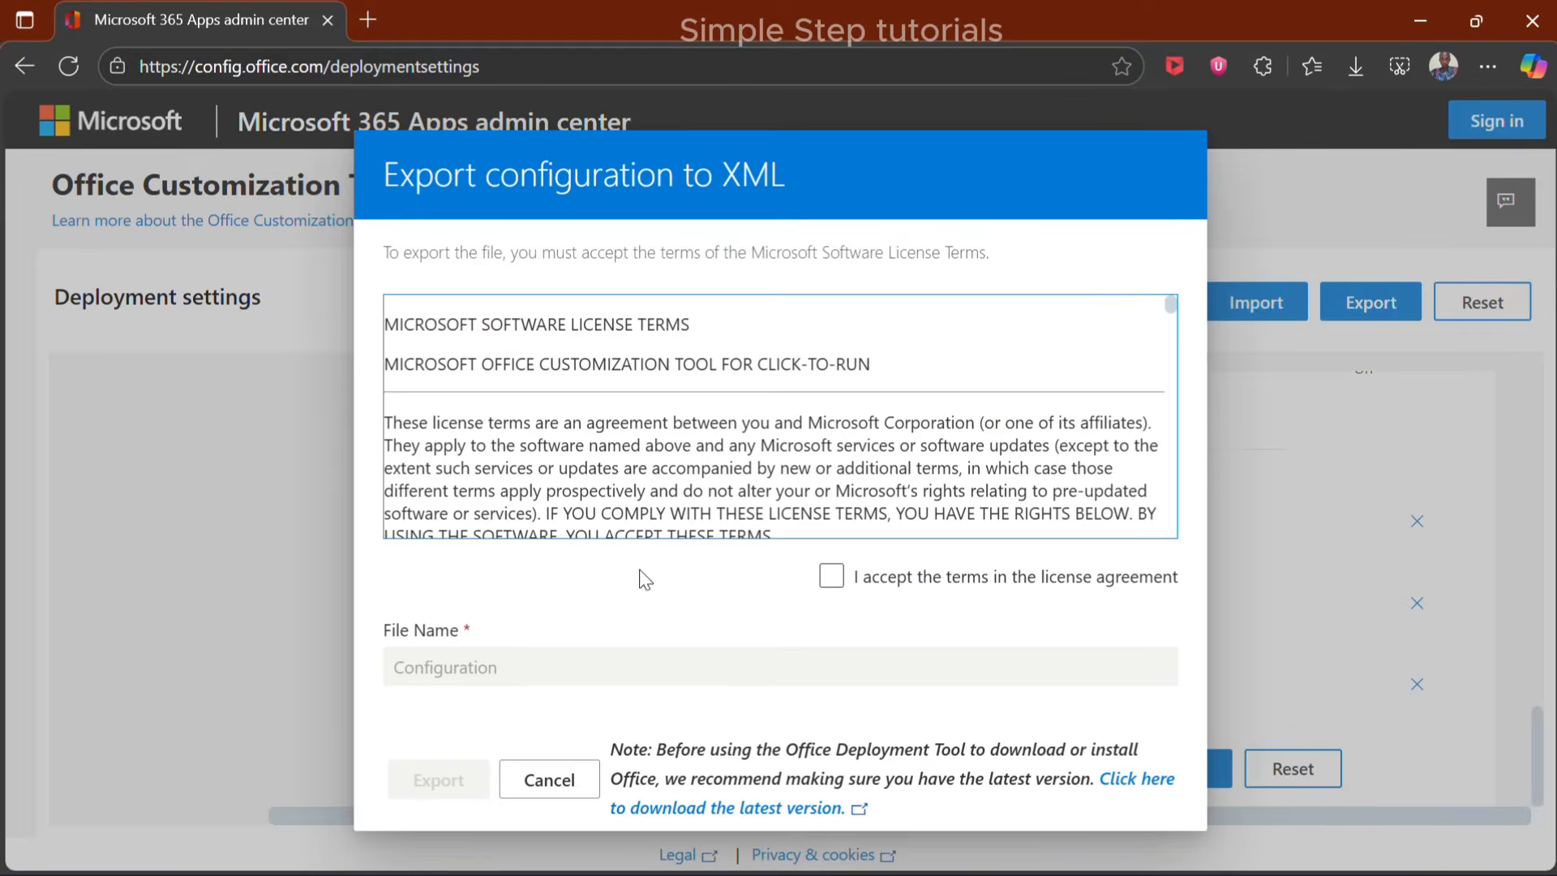
Accept the license agreement terms and export the configuration file under the name steps
scroll(754, 519, "down", 5)
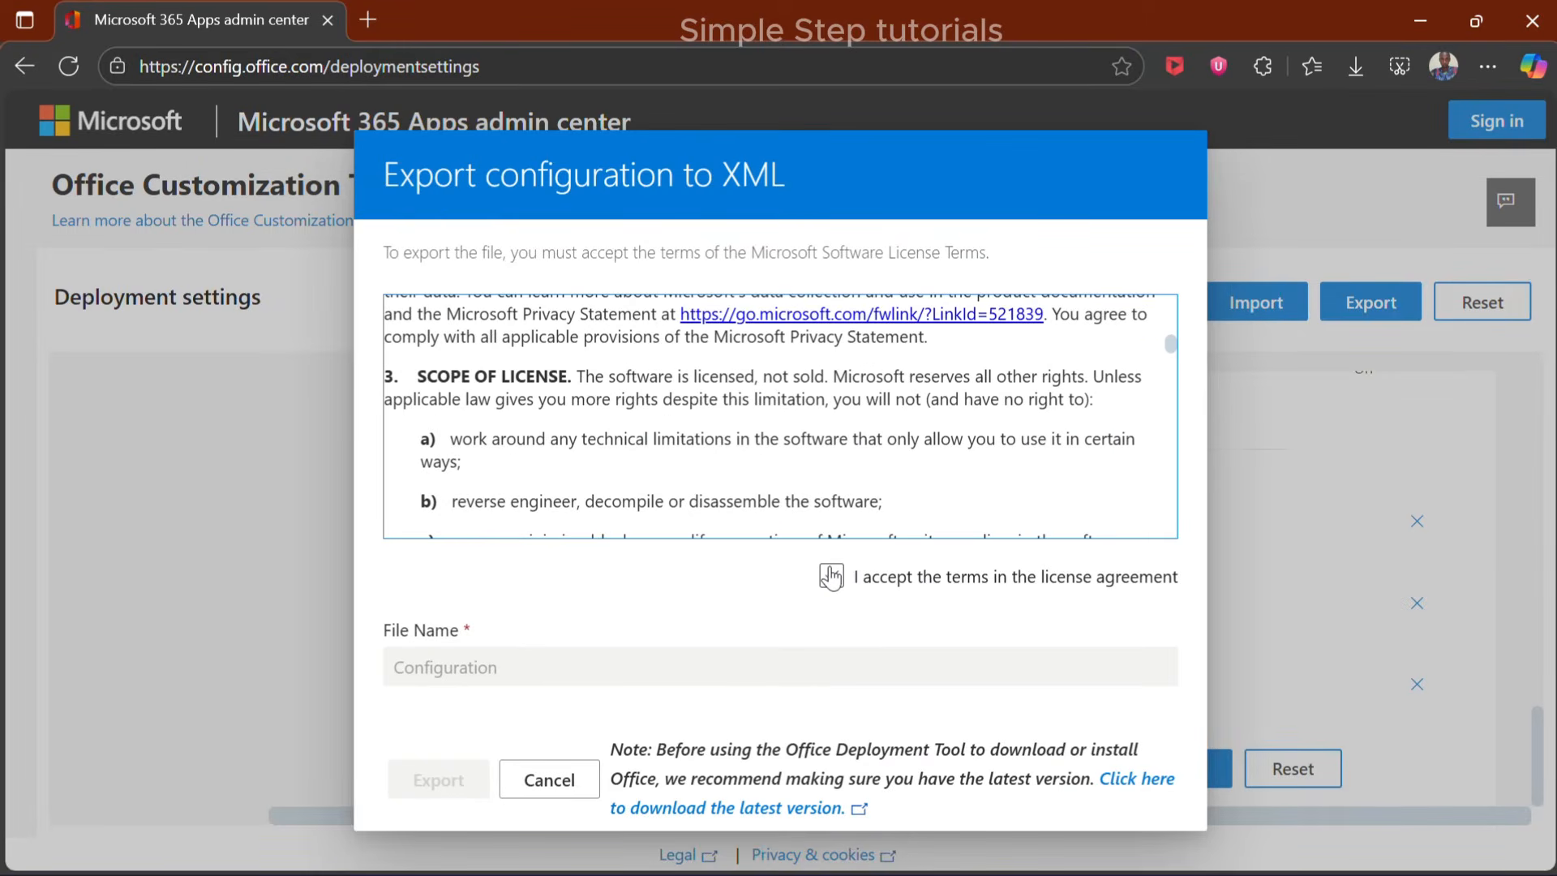
left_click(831, 575)
scroll(618, 527, "down", 2)
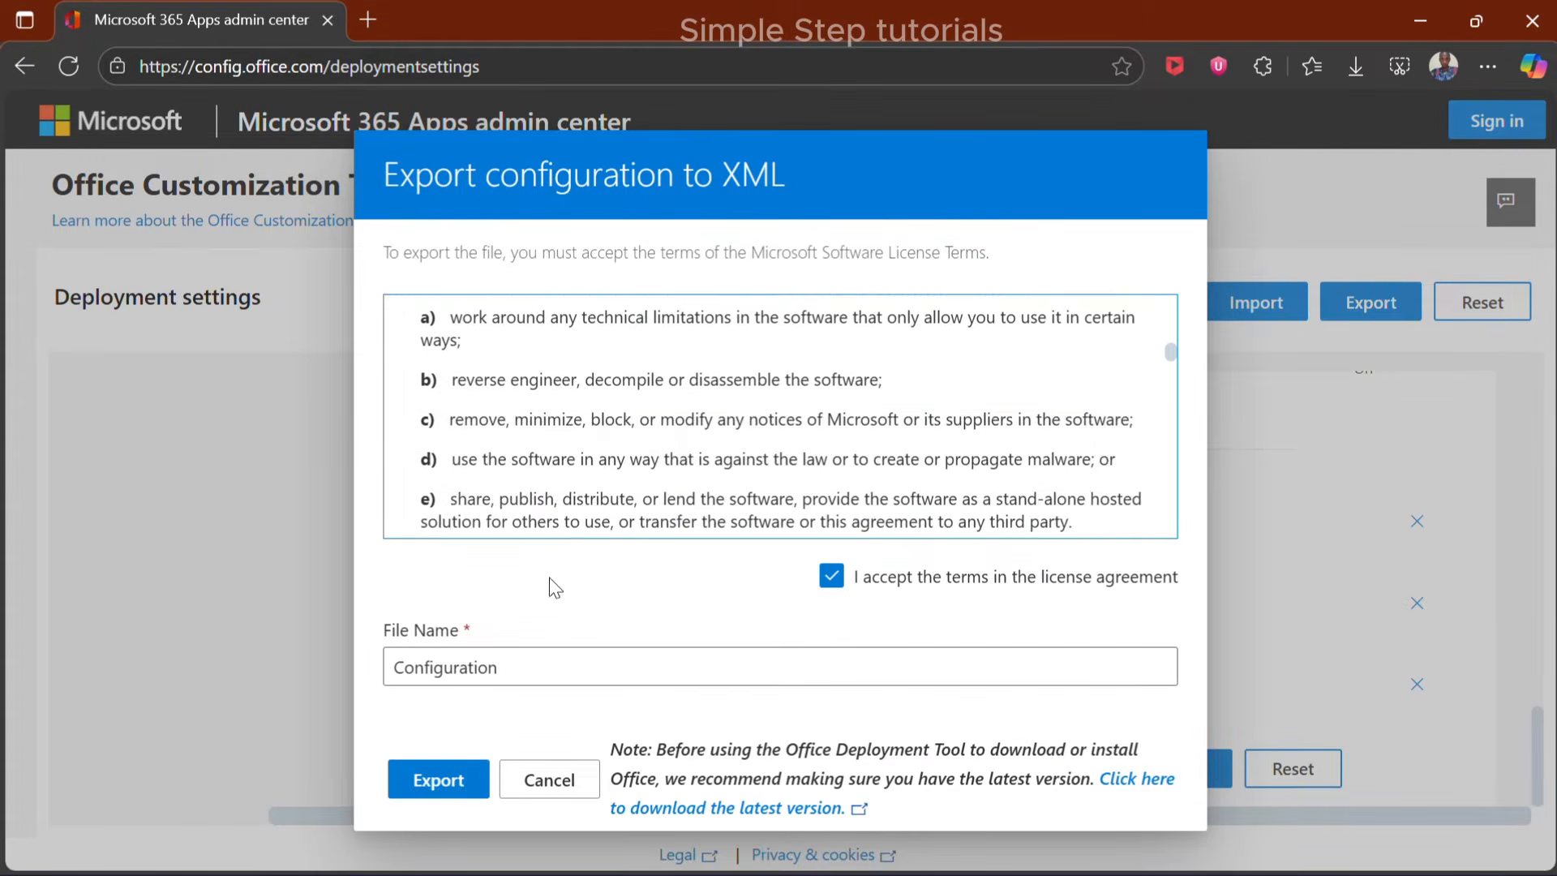
double_click(543, 672)
type("steps")
key("Return")
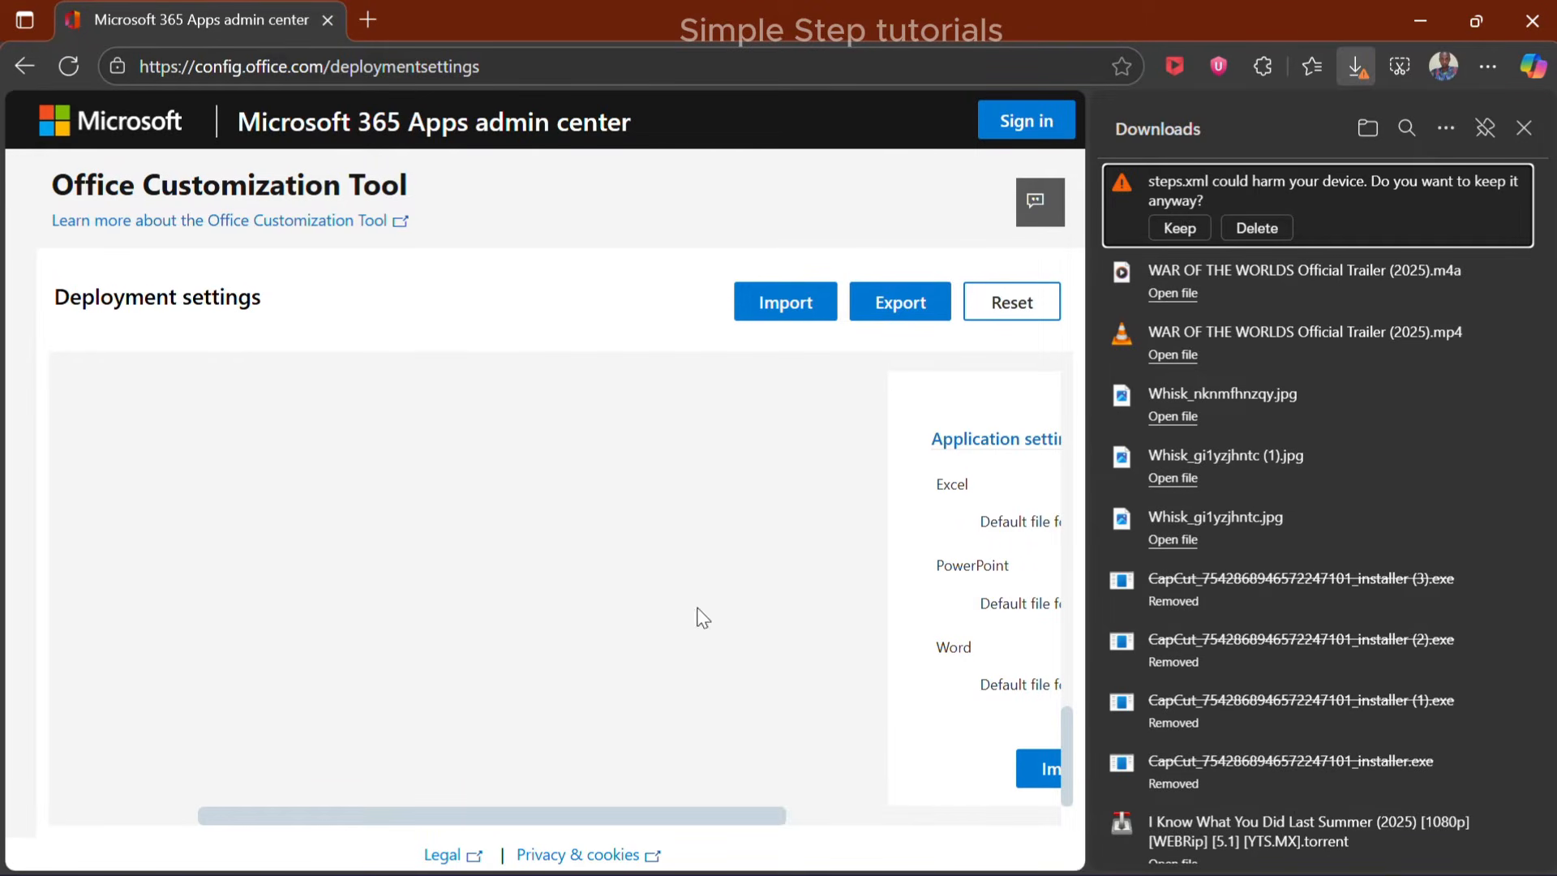
Keep the downloaded steps.xml file and copy it from the Downloads folder
left_click(1179, 227)
left_click(1472, 180)
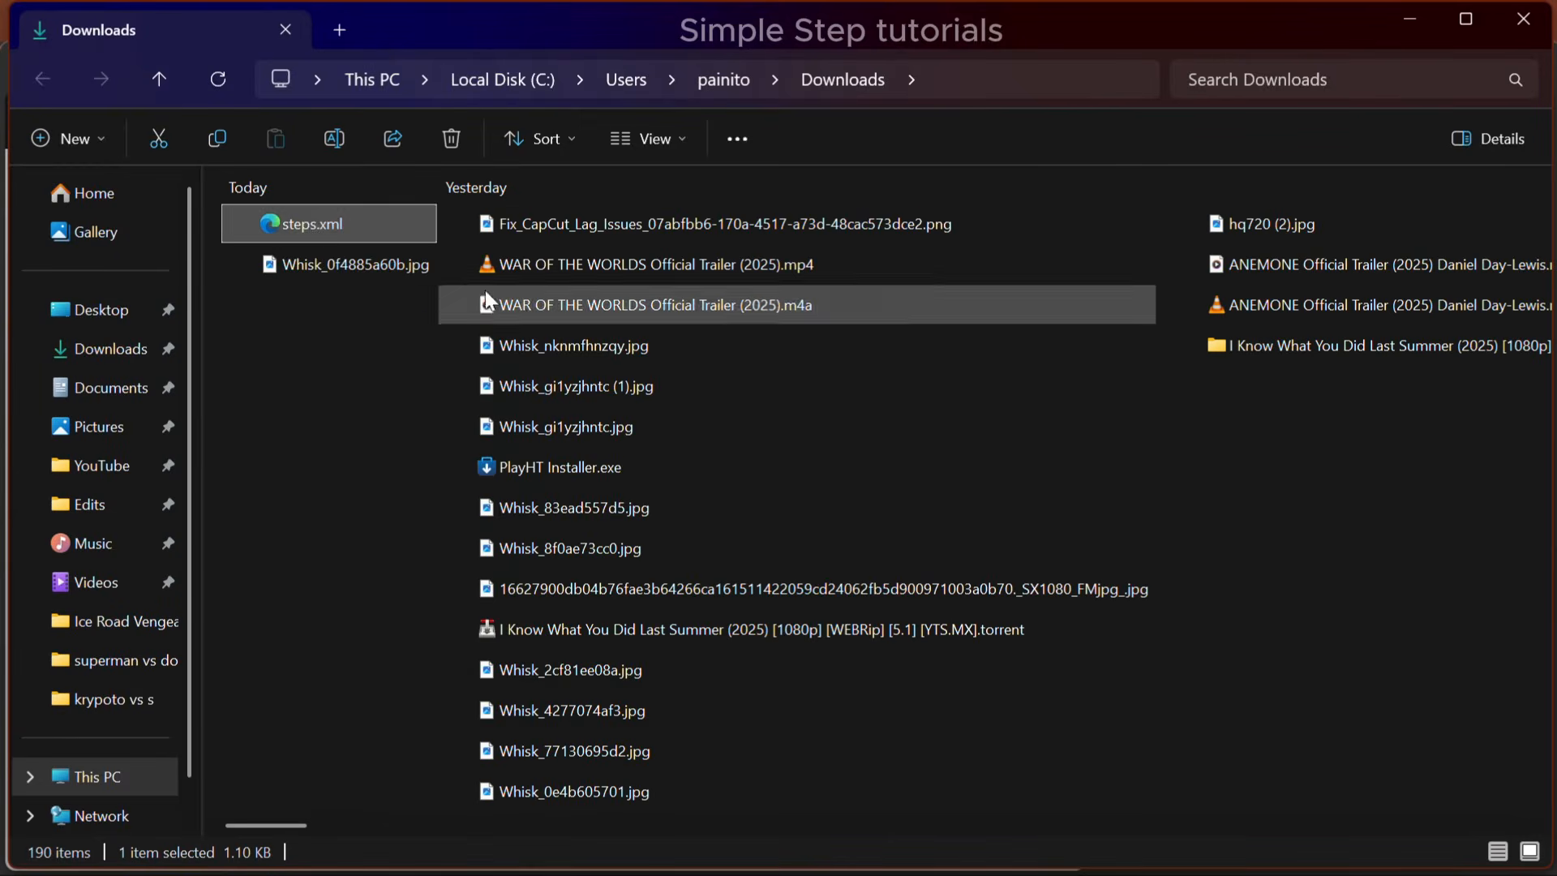
right_click(309, 220)
left_click(488, 271)
left_click(1523, 19)
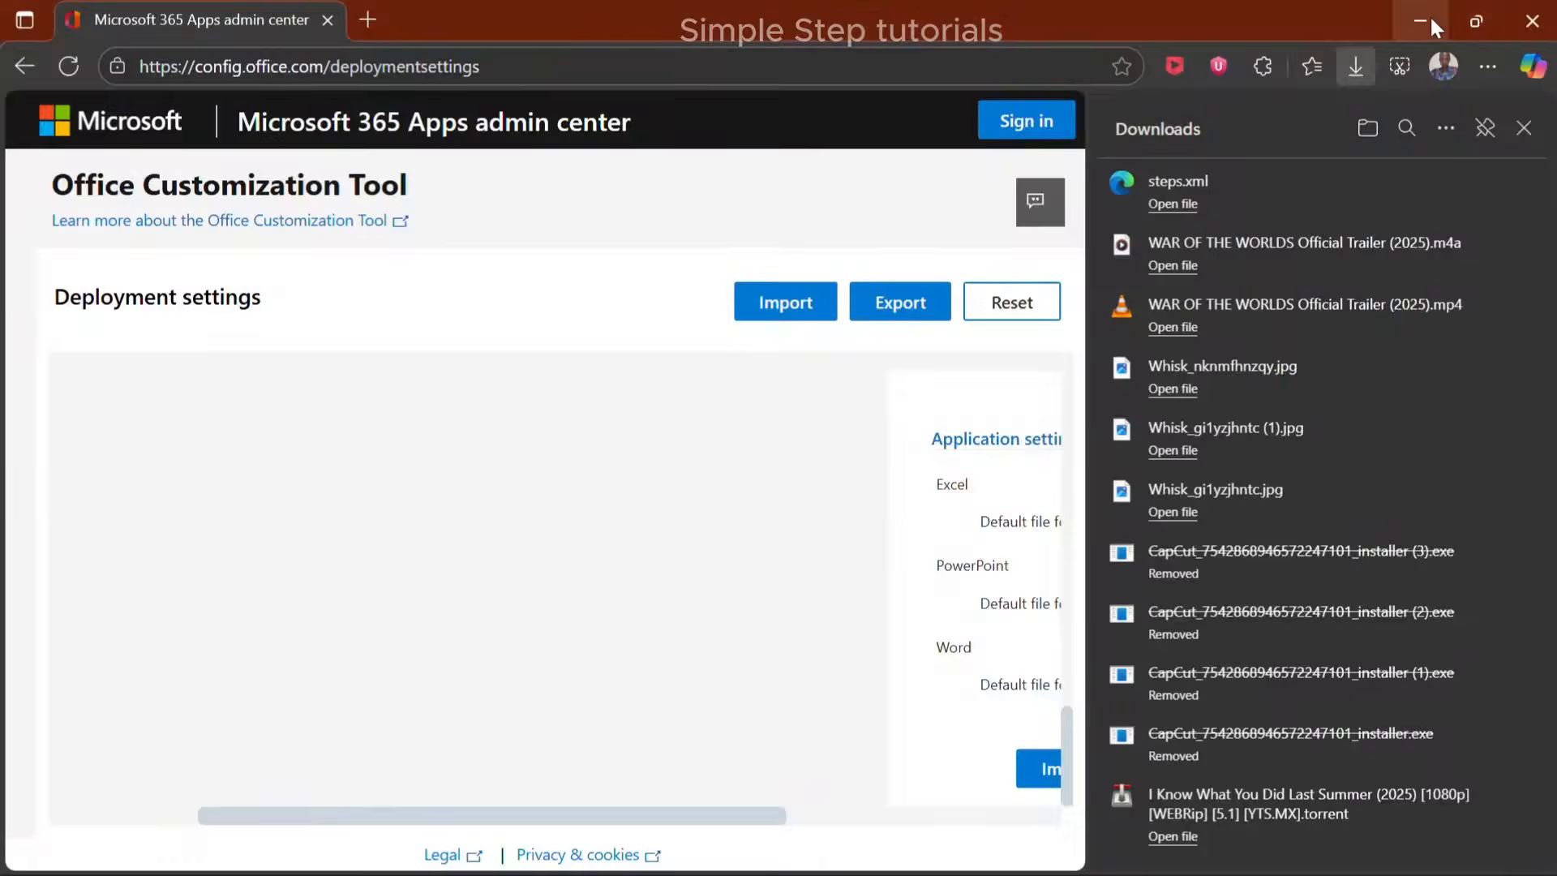
Paste the copied steps.xml file into the Office folder on the desktop
left_click(1429, 20)
right_click(424, 411)
left_click(612, 445)
Return to Edge, search for the Microsoft deployment tool, and download the English Office Deployment Tool from Microsoft's official page
left_click(712, 862)
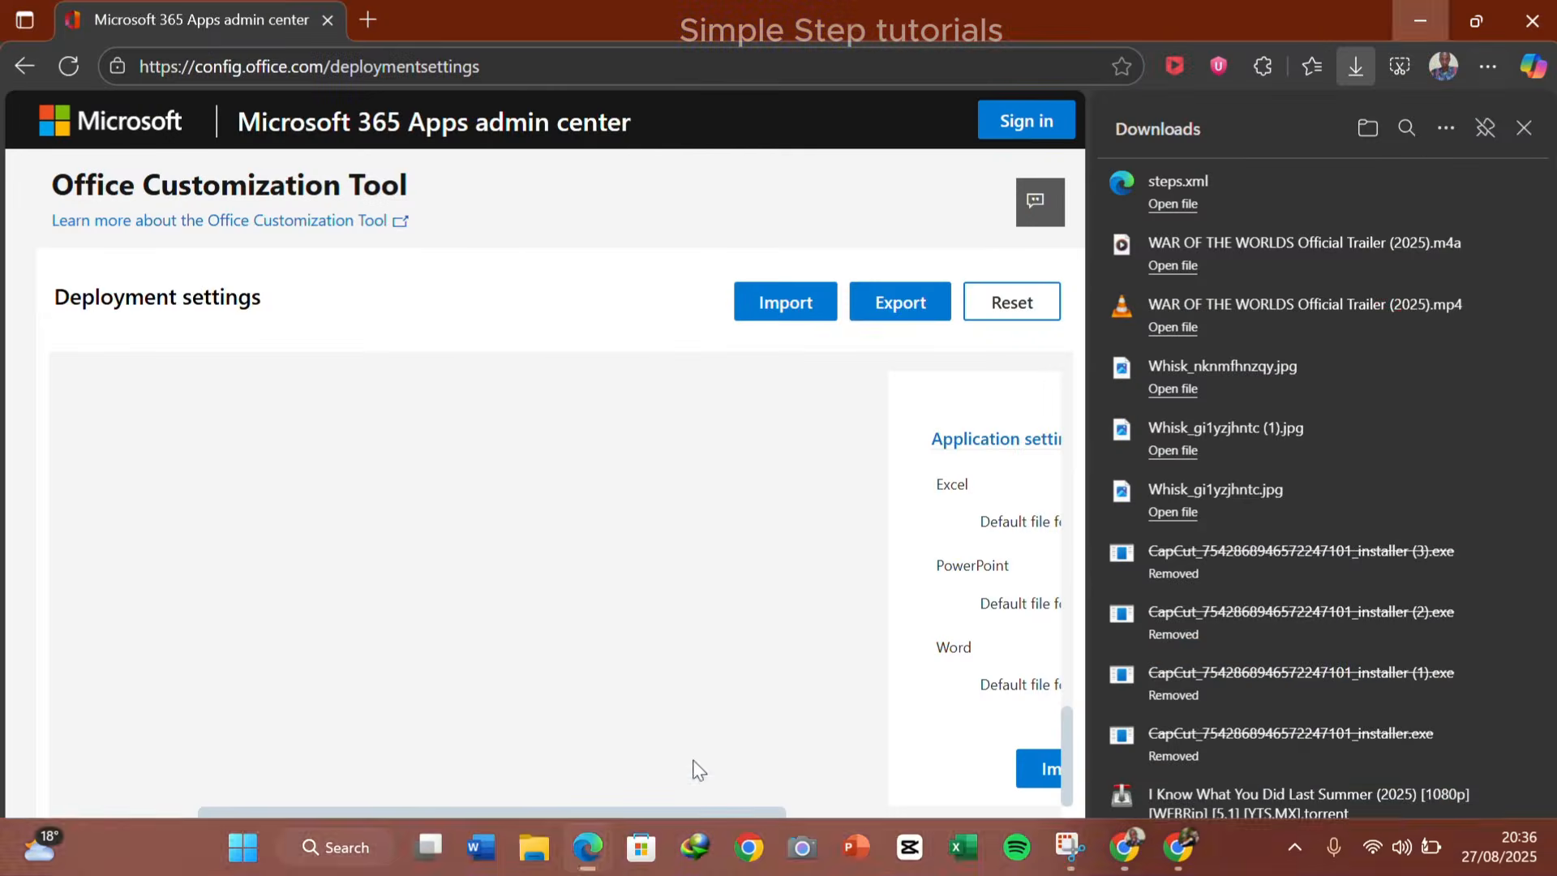
left_click(695, 764)
left_click(468, 72)
type("microsoft deplo")
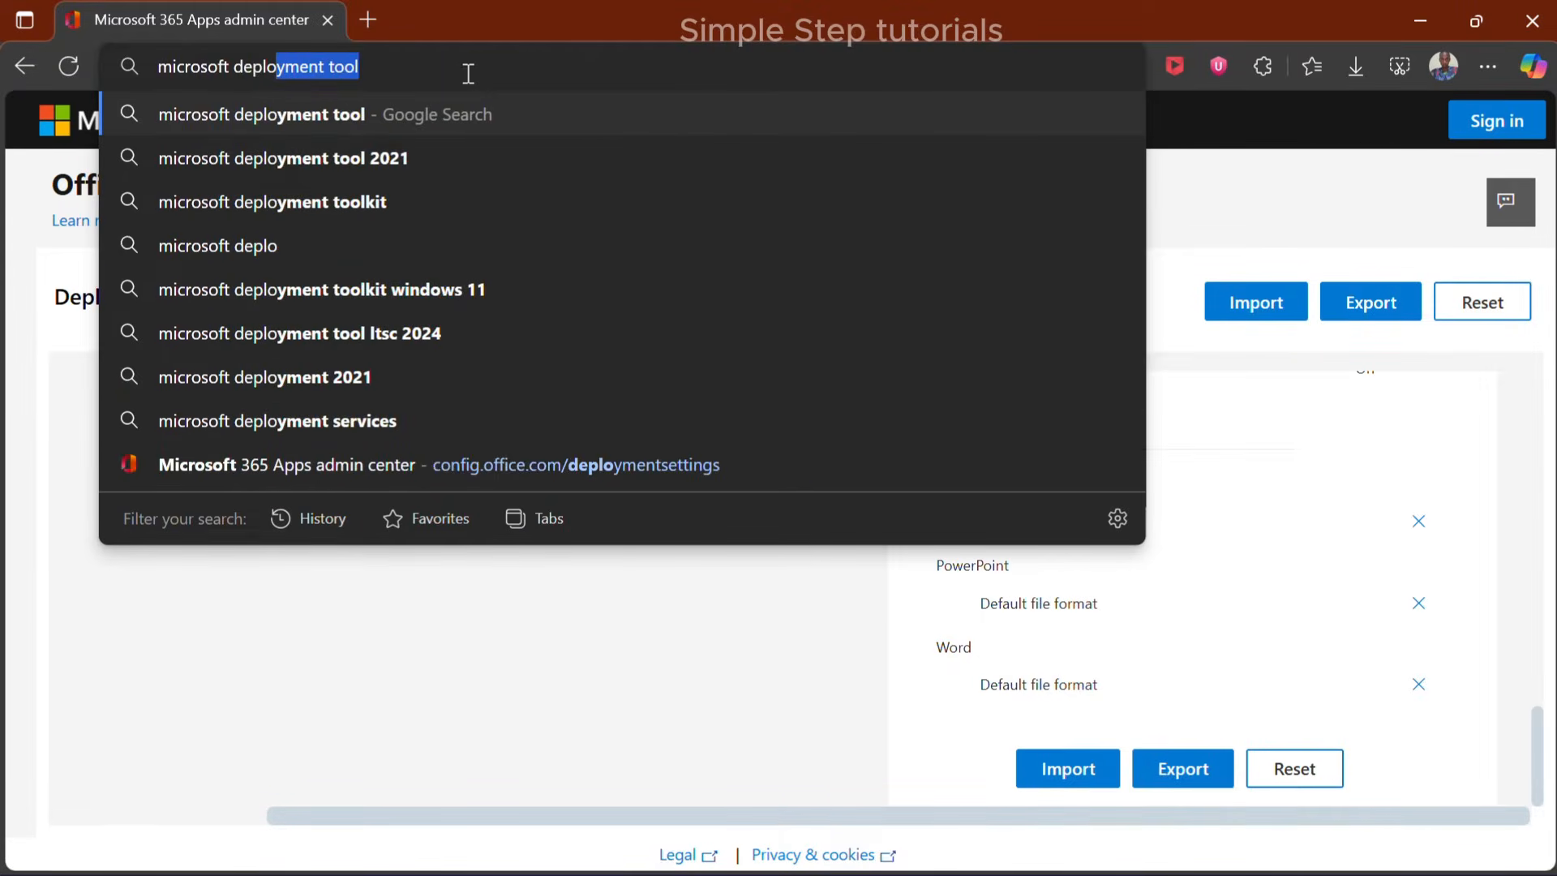
key("Return")
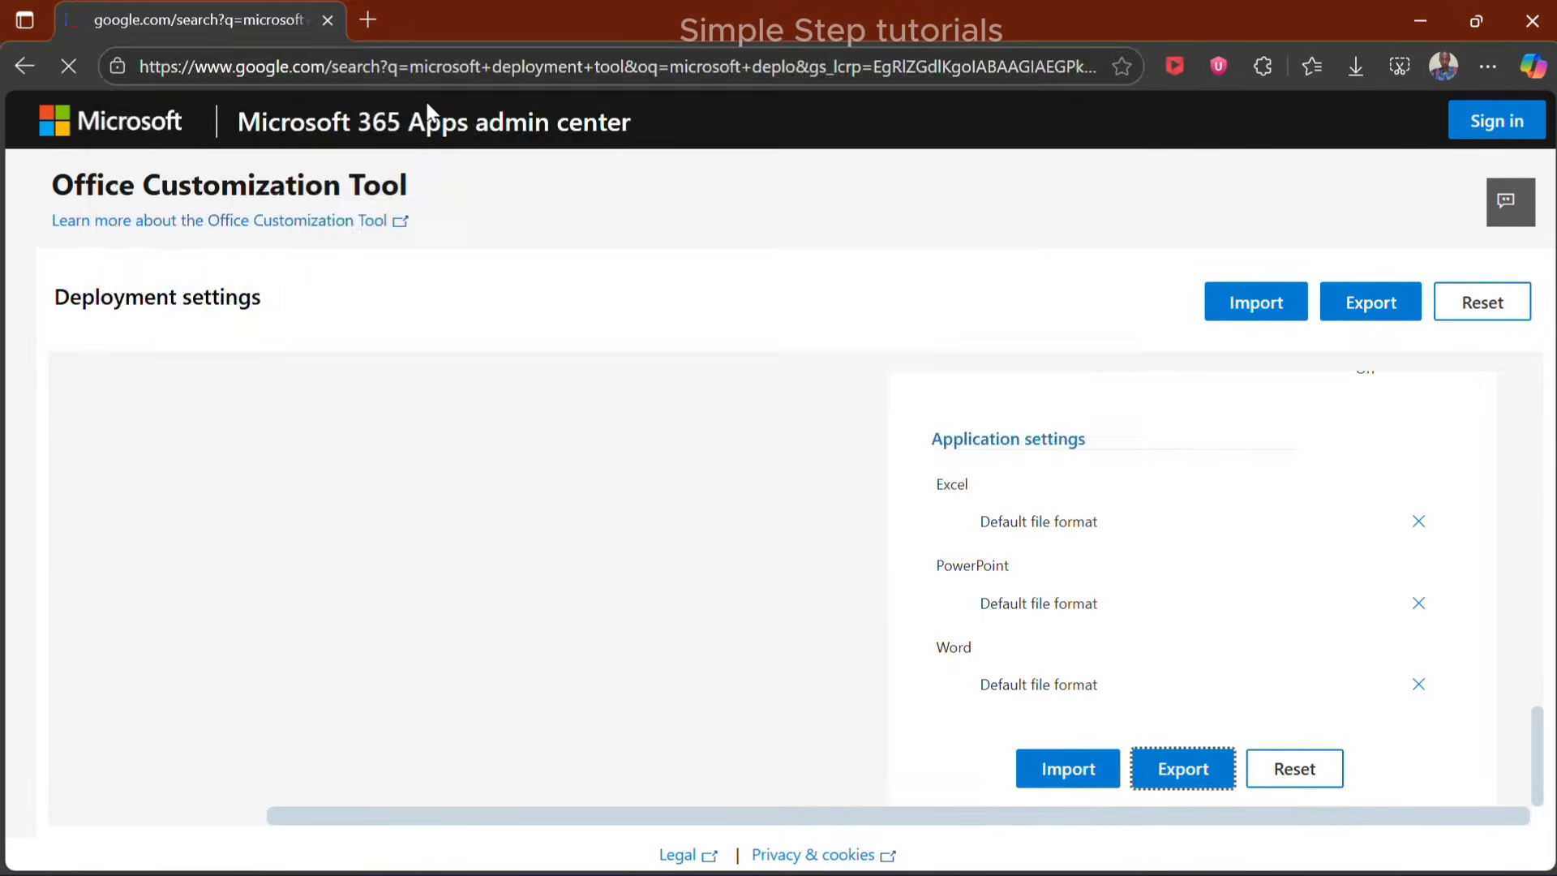
left_click(354, 371)
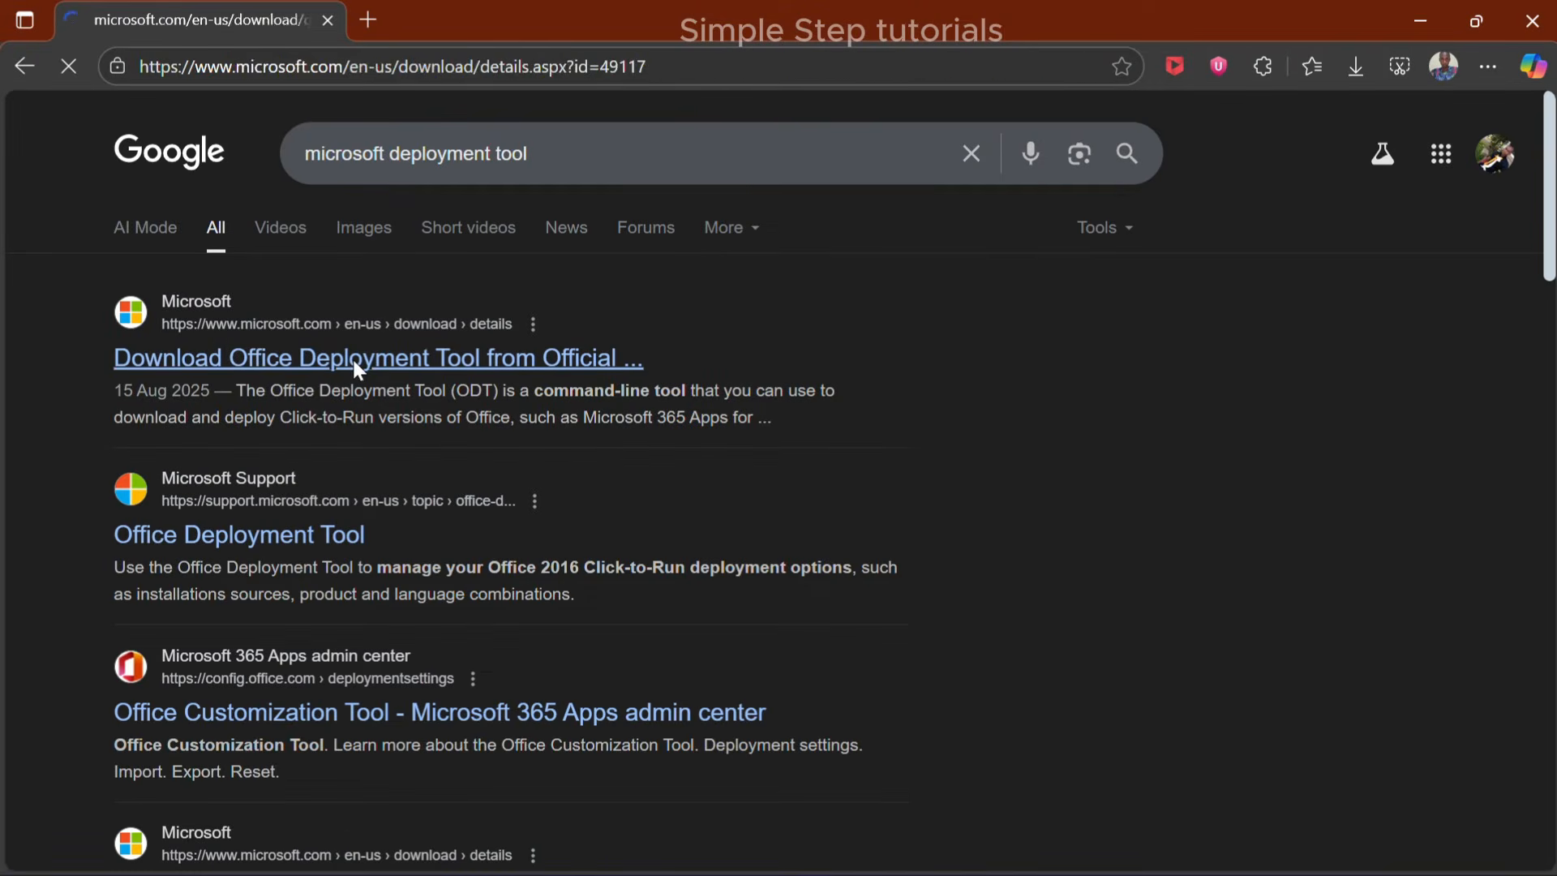
scroll(705, 455, "down", 3)
left_click(951, 570)
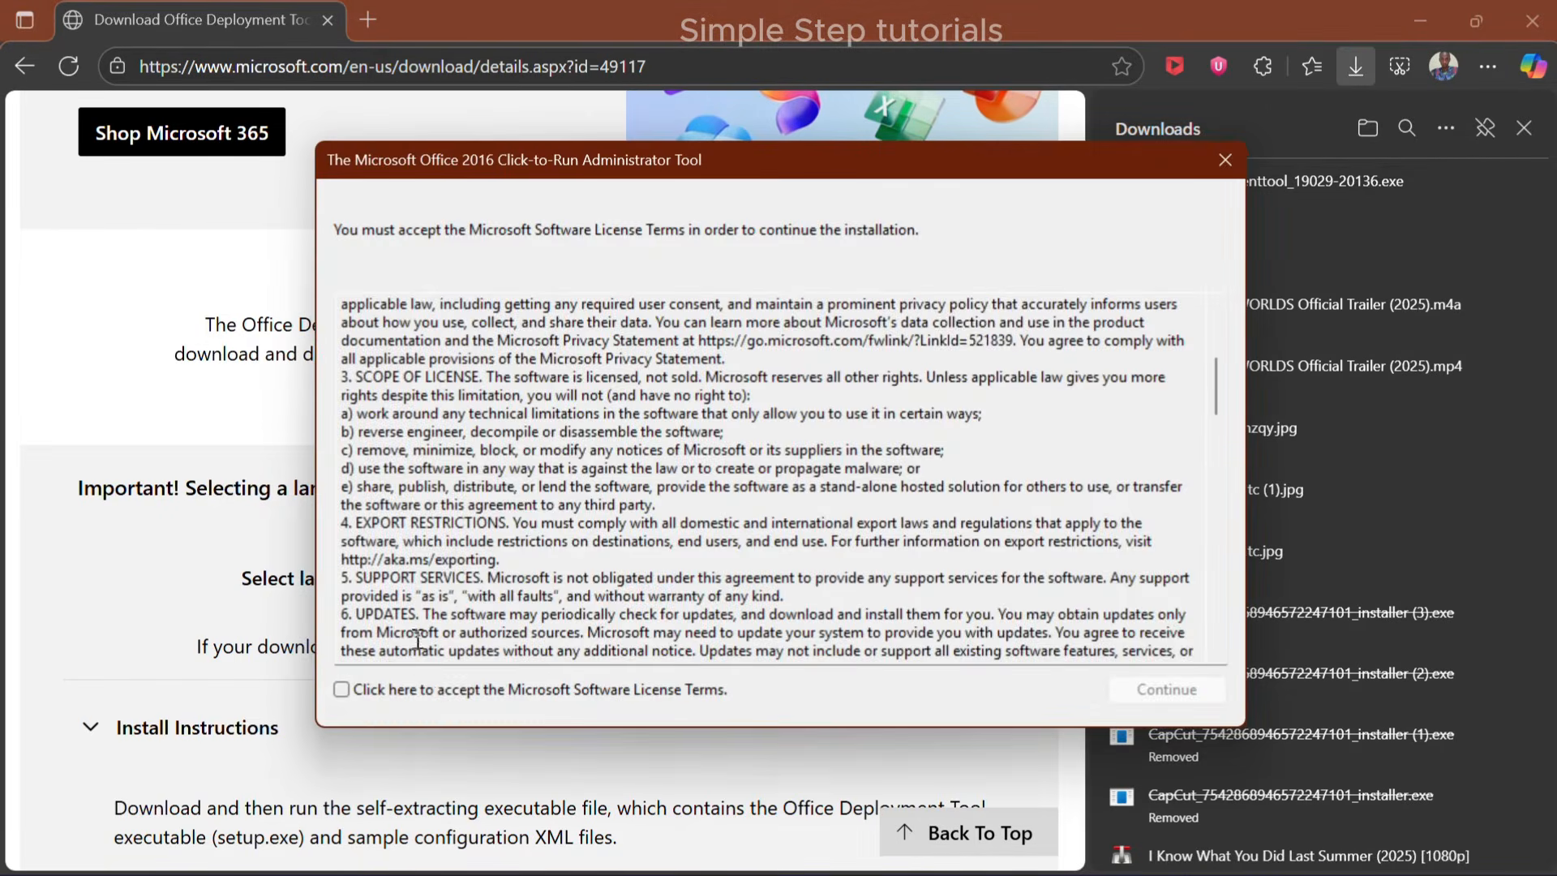
Accept the Office Deployment Tool's license terms and extract its files into the desktop Office folder
left_click(342, 689)
left_click(1165, 689)
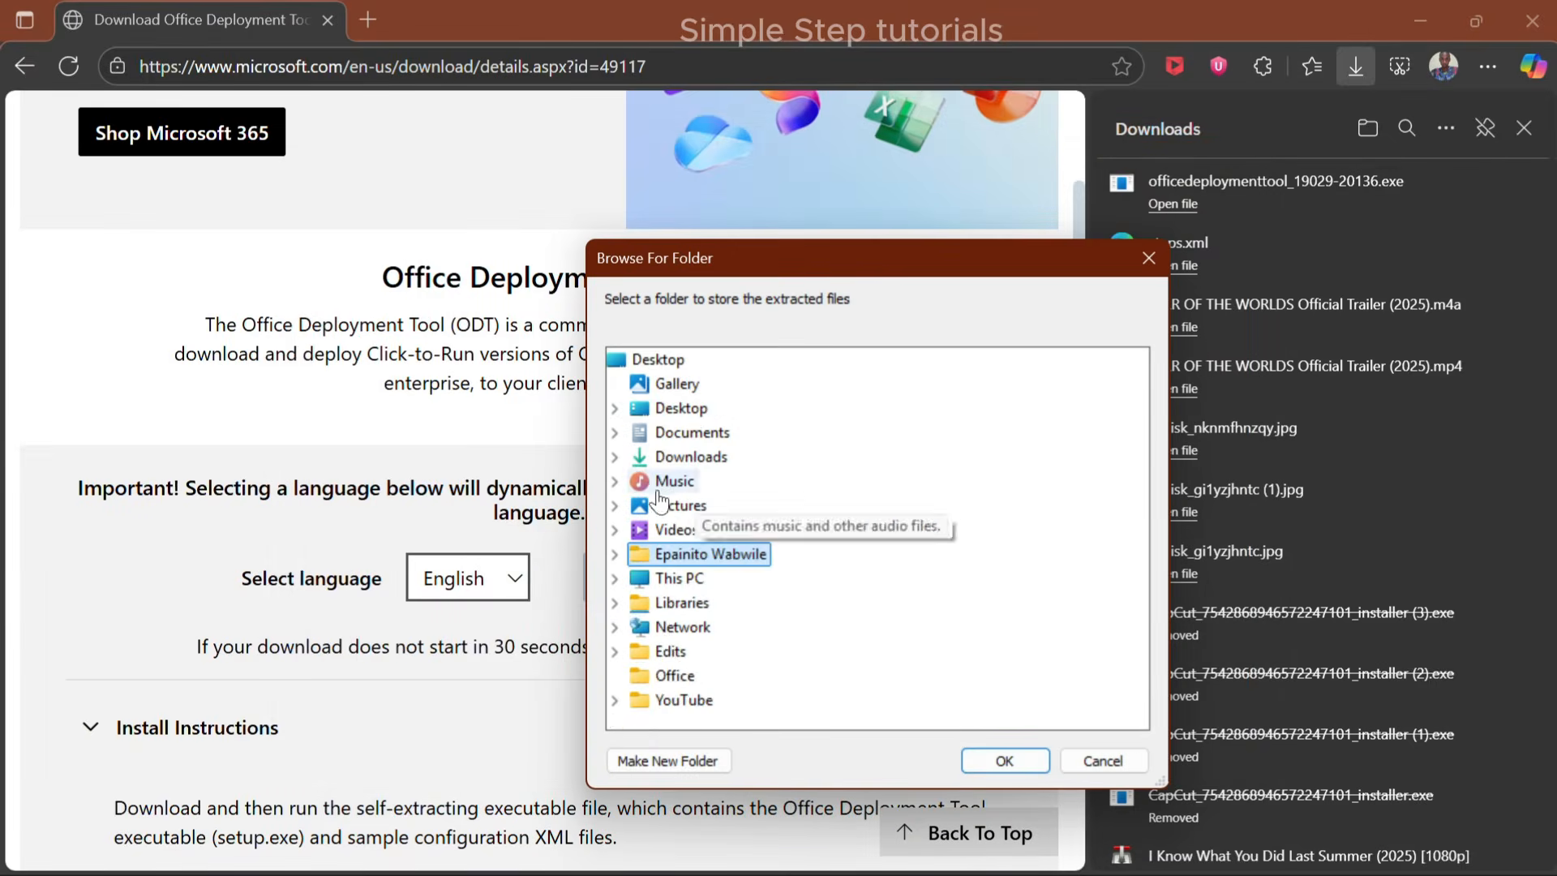
left_click(661, 397)
left_click(999, 757)
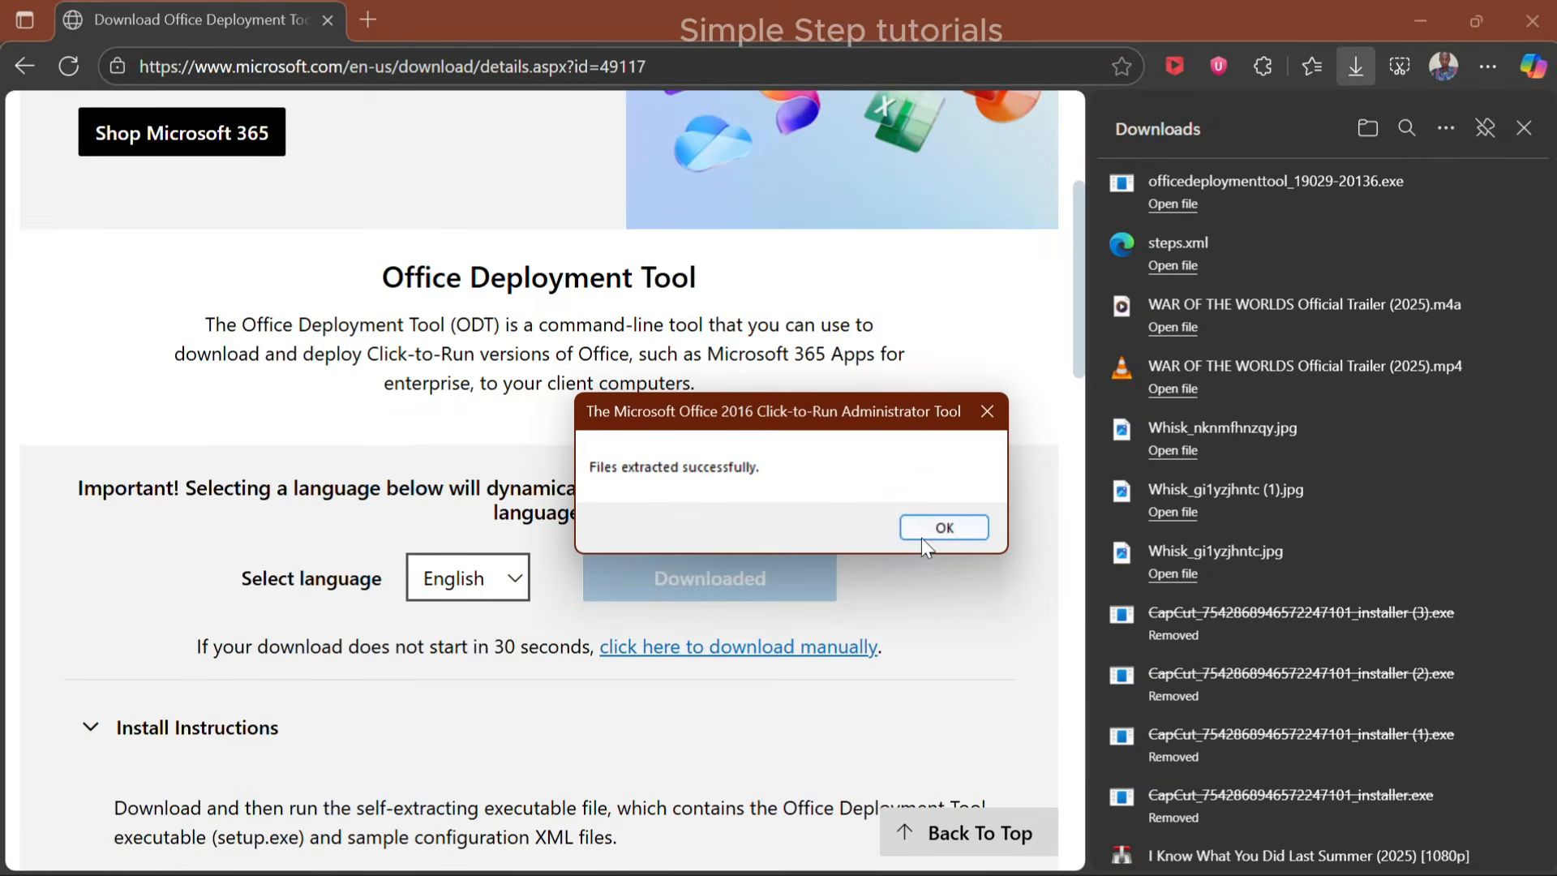
left_click(944, 528)
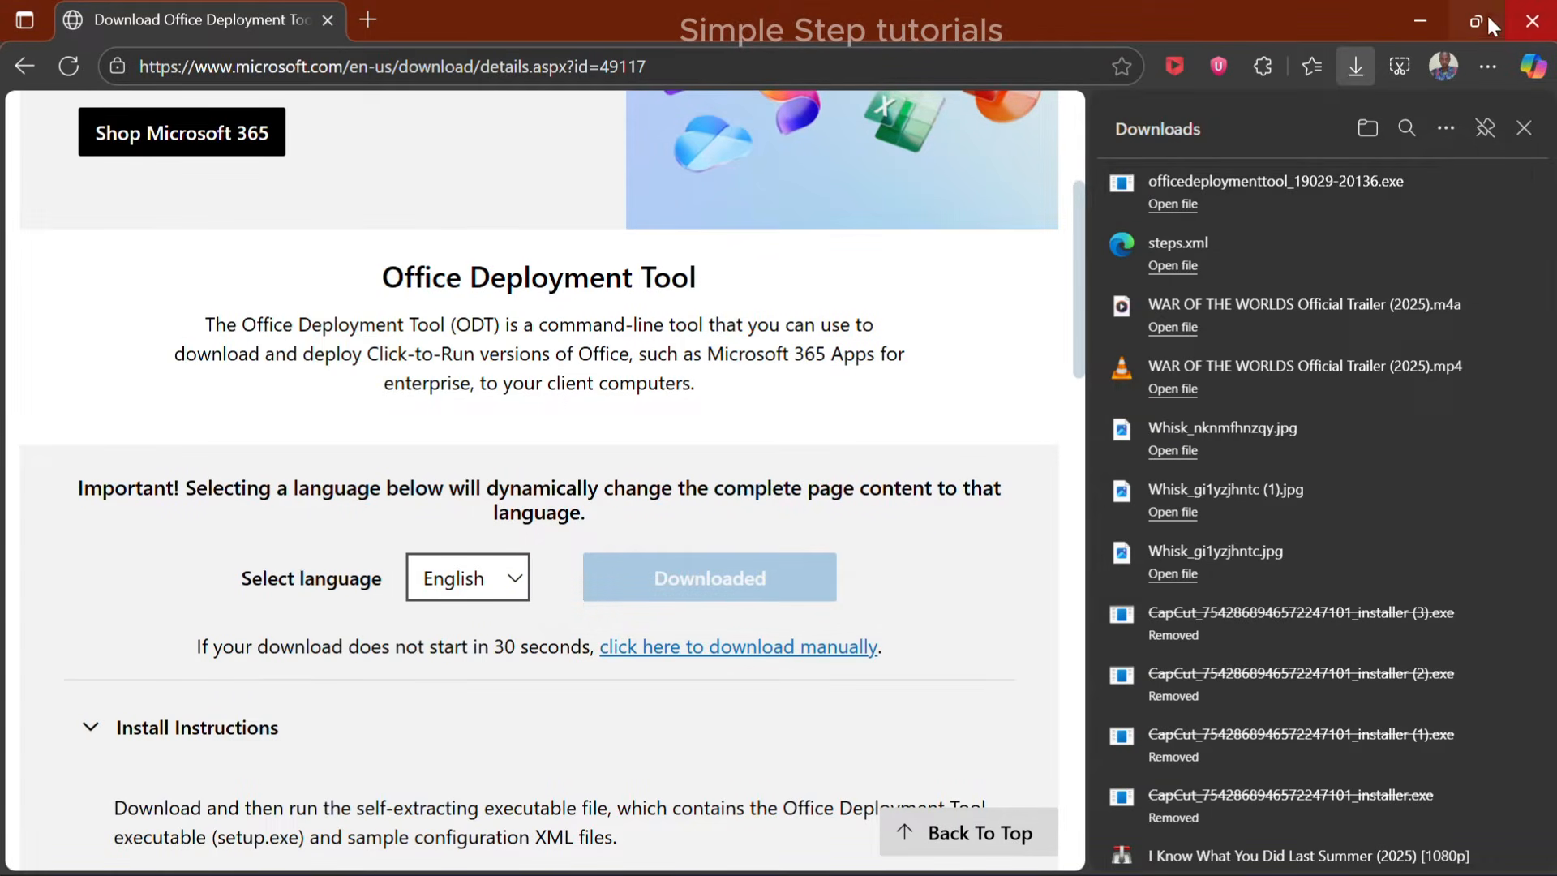
Delete configuration-Office365-x64.xml from the Office folder on the desktop
left_click(1420, 20)
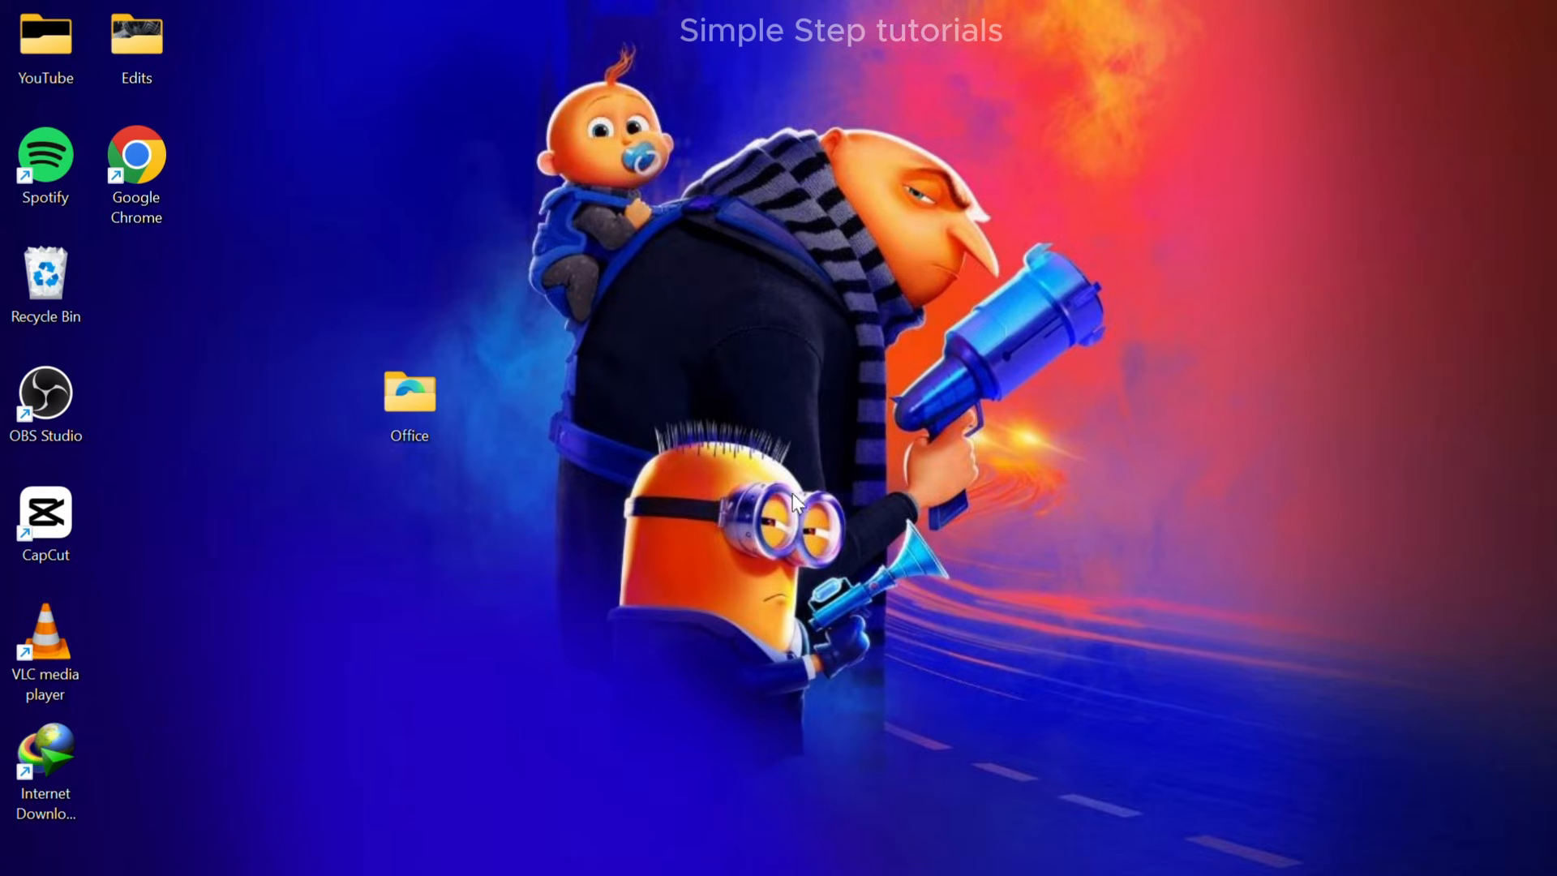
double_click(441, 418)
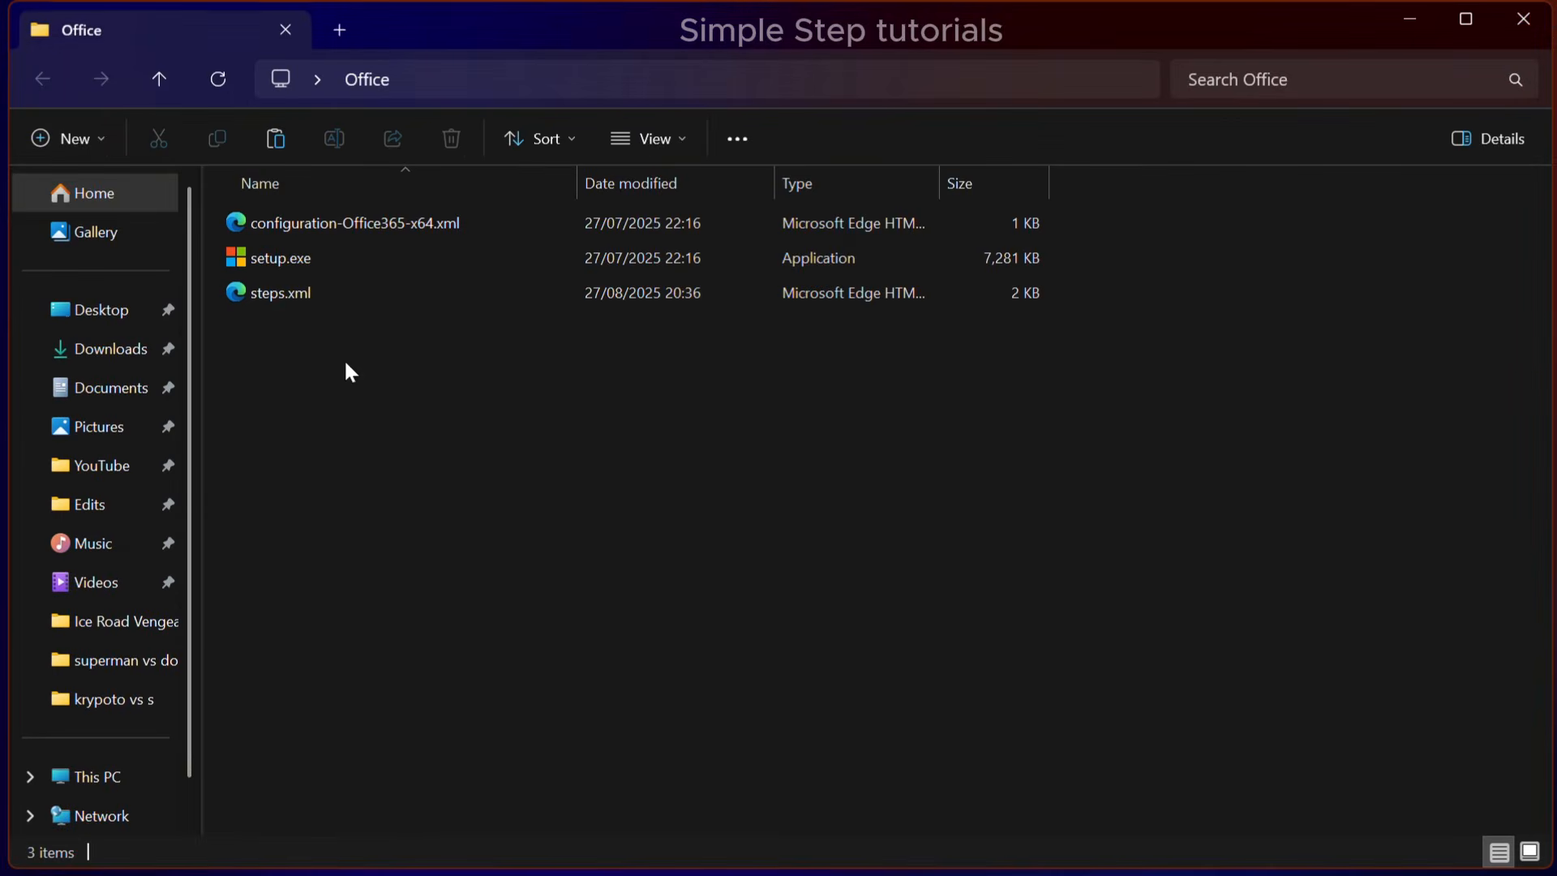
left_click(323, 221)
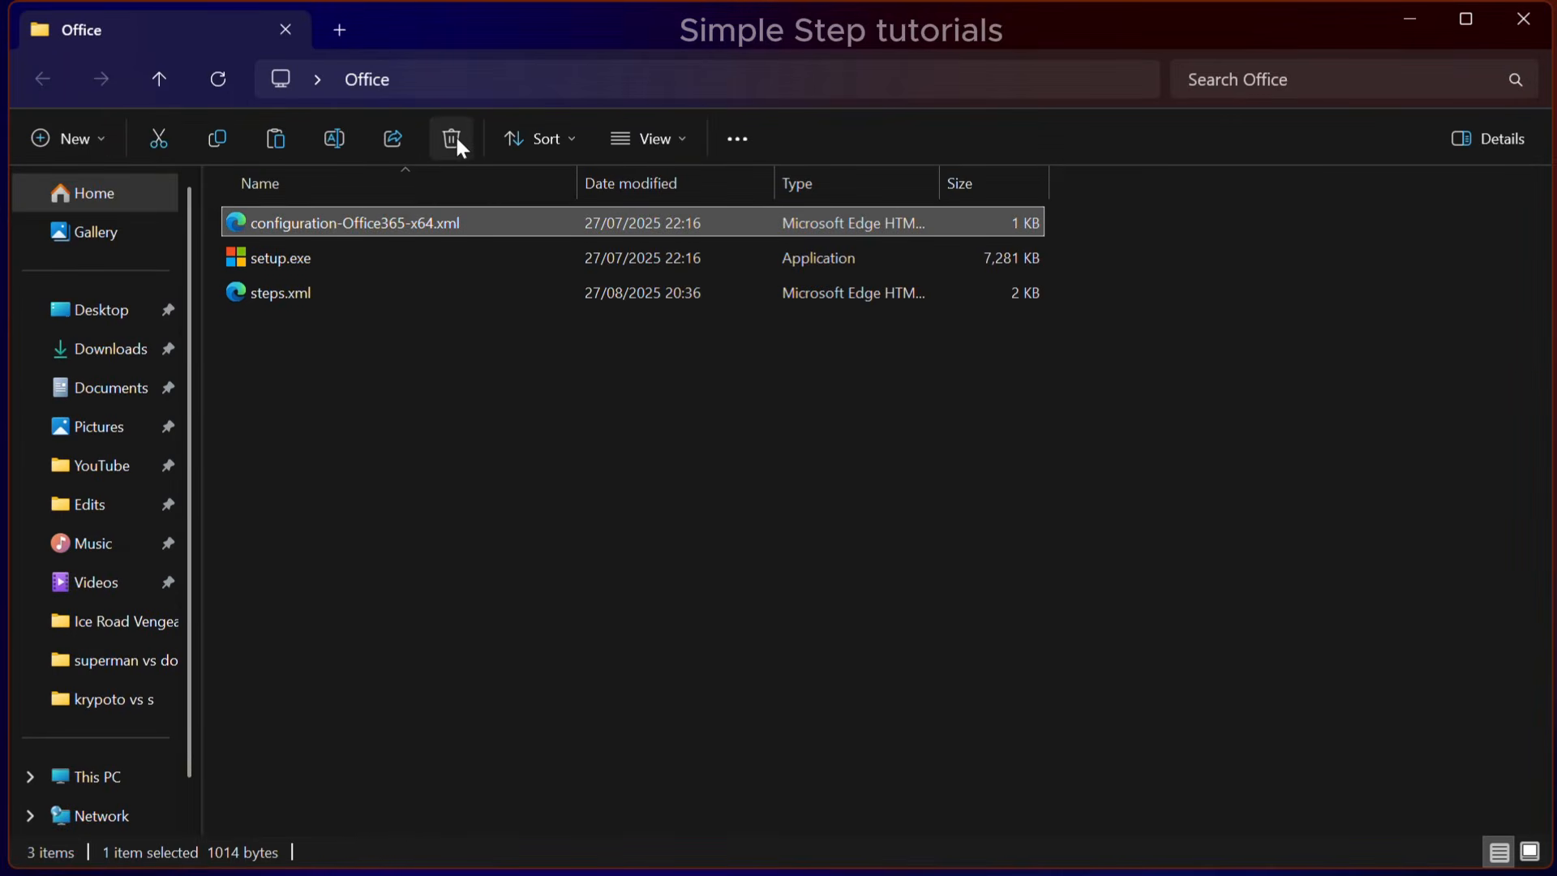
left_click(452, 137)
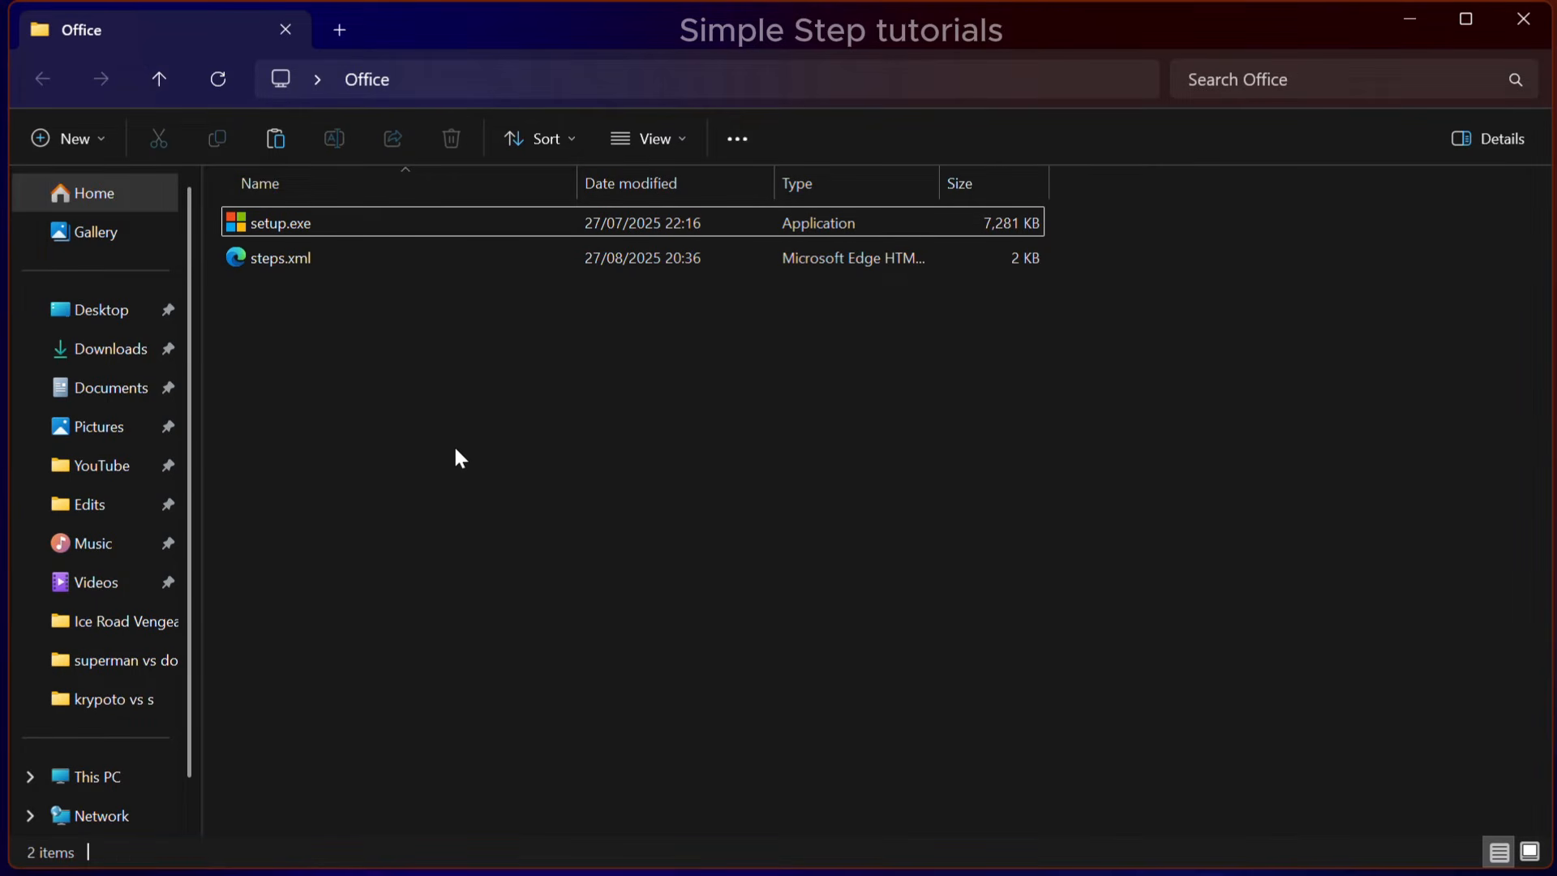
Copy the full path of the Office folder
left_click(488, 85)
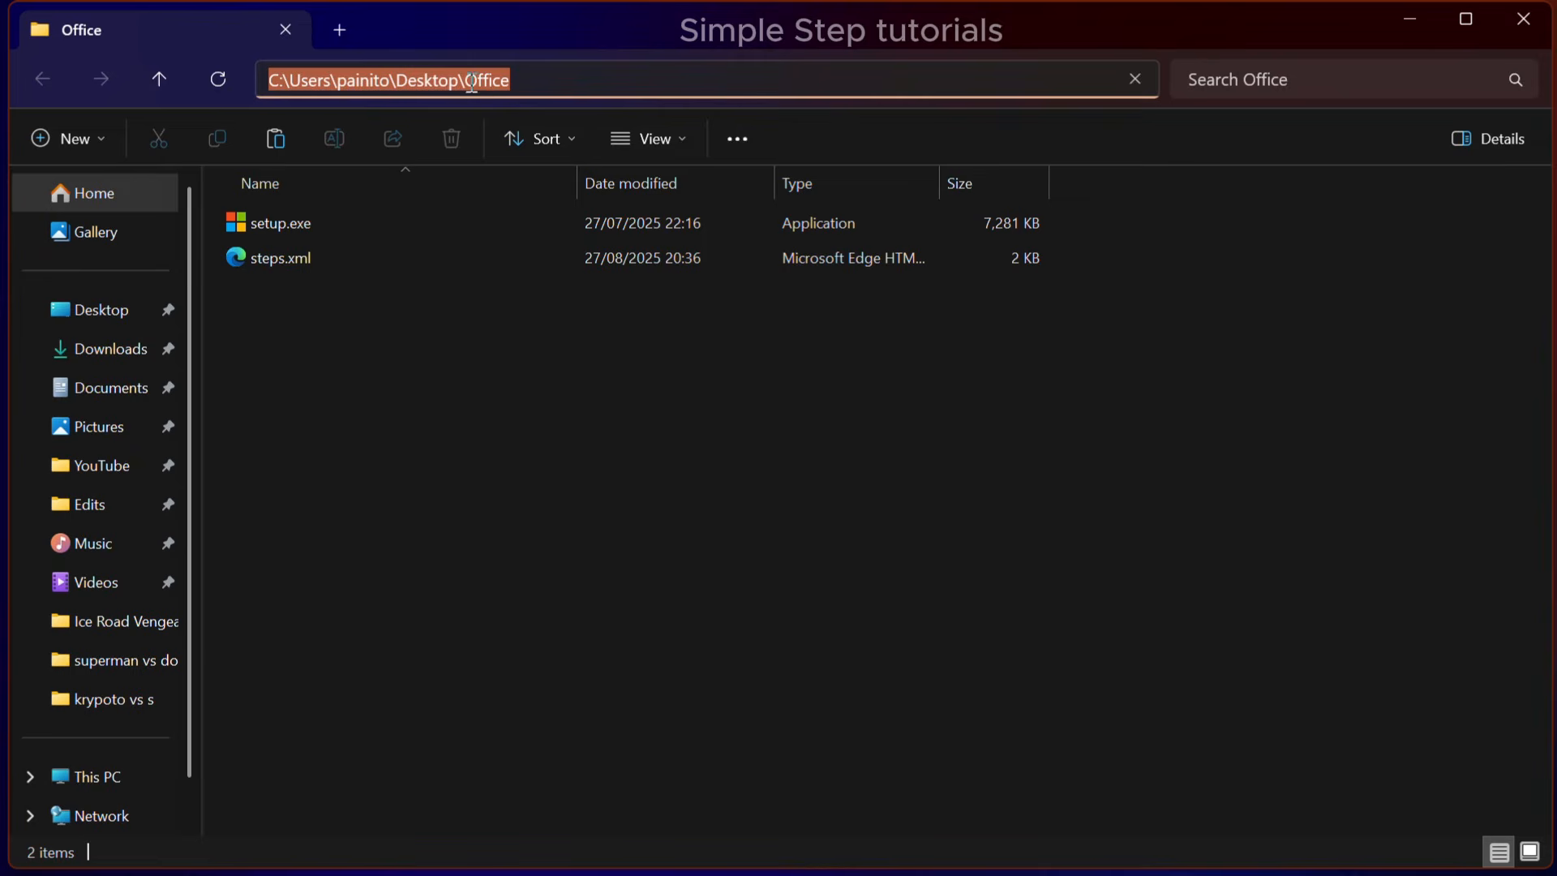
right_click(471, 83)
left_click(547, 151)
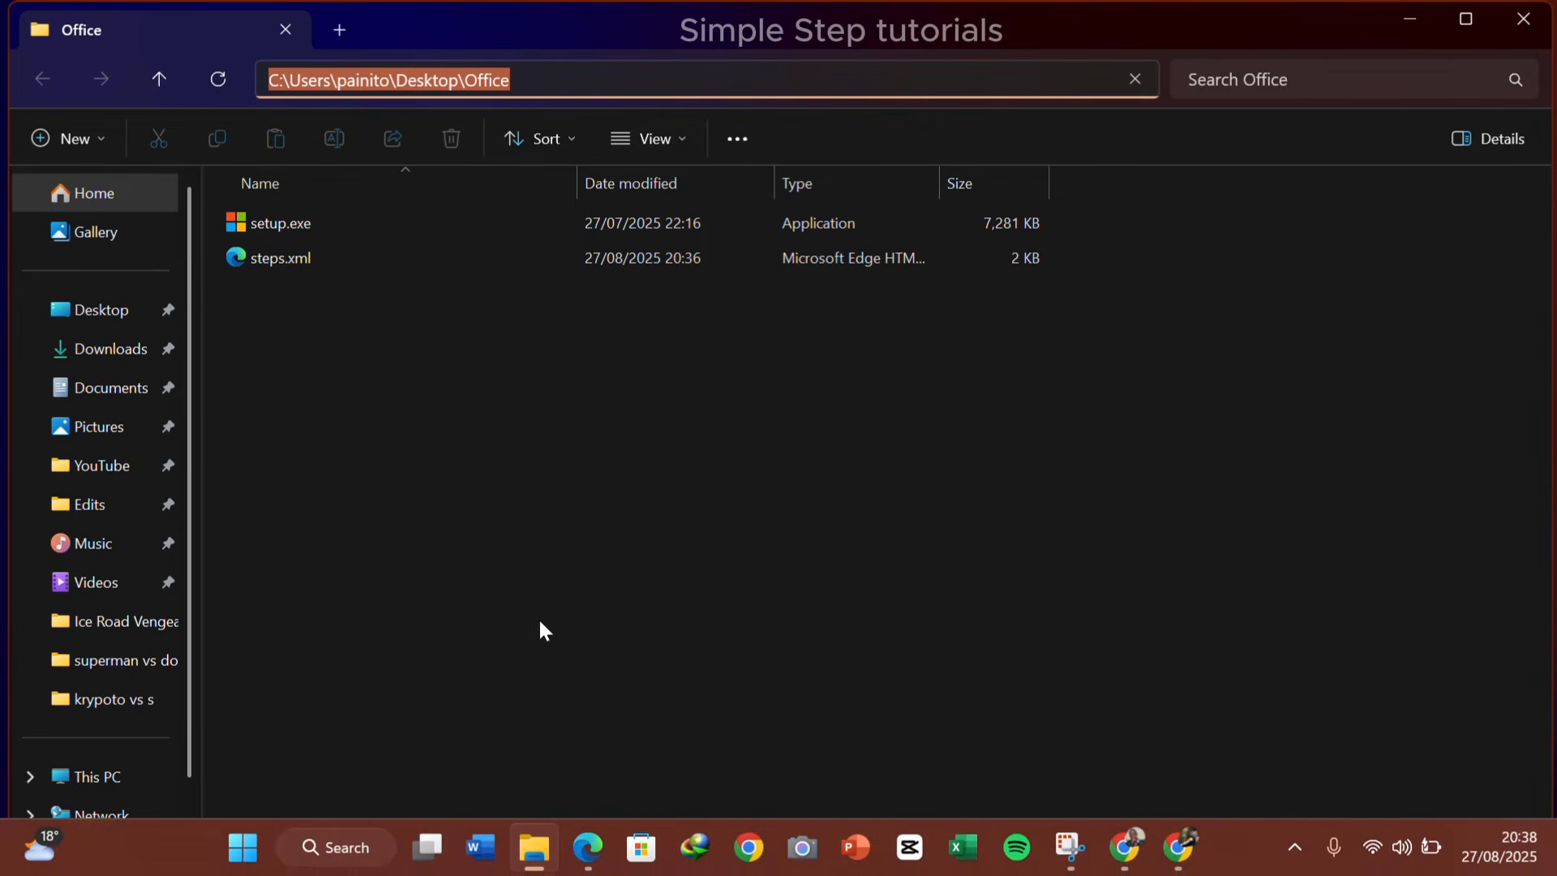
Open Command Prompt as administrator and change the directory to the copied Office folder path with cd
left_click(325, 847)
type("cmd")
left_click(904, 517)
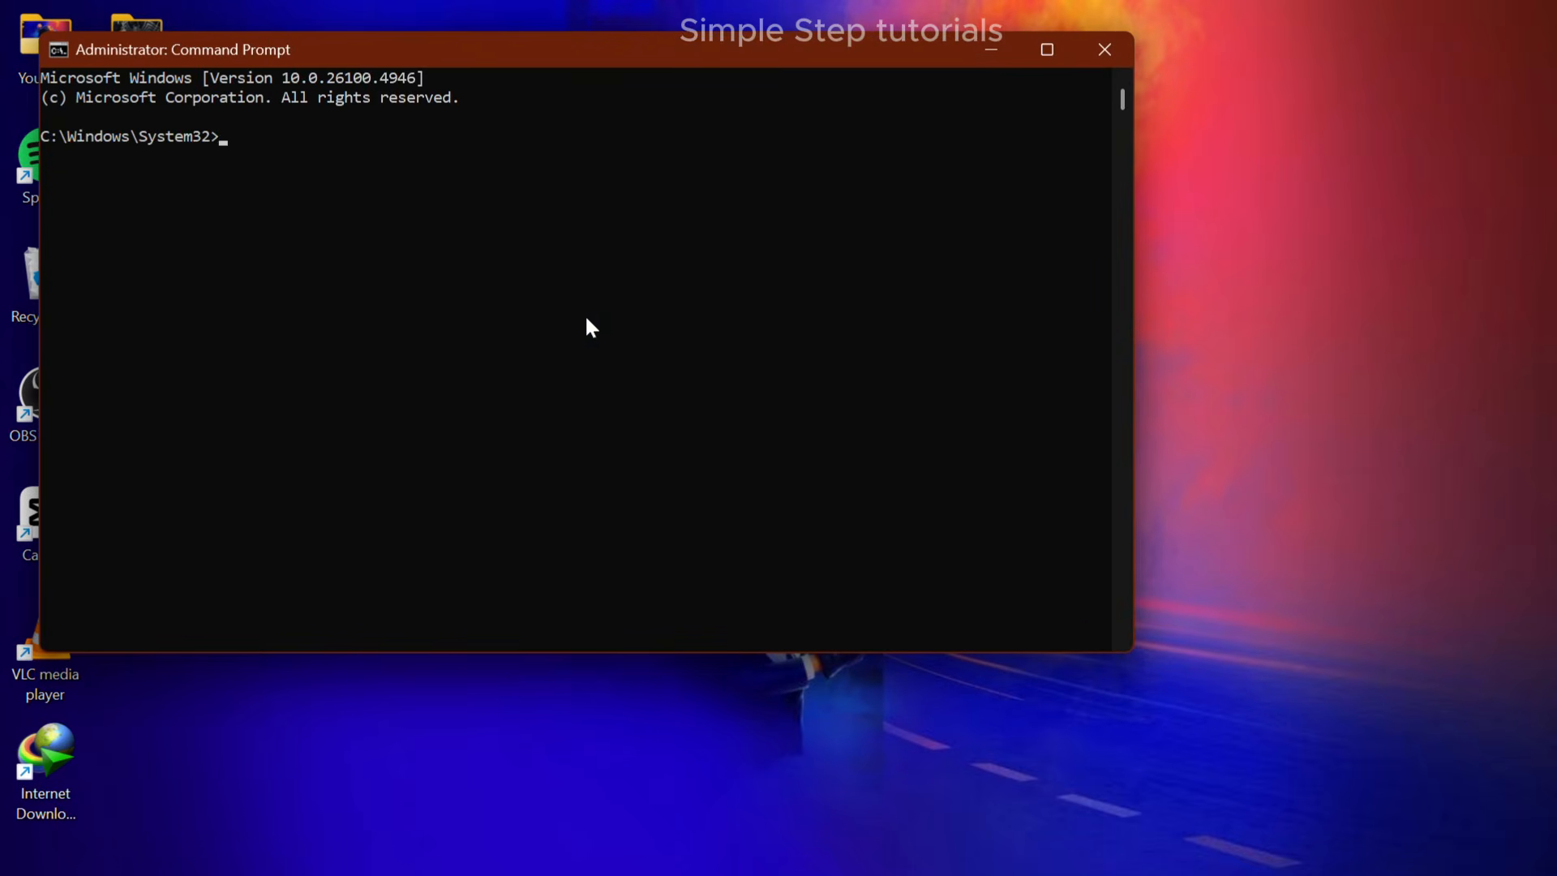
type("cd")
key("ctrl+v")
key("Return")
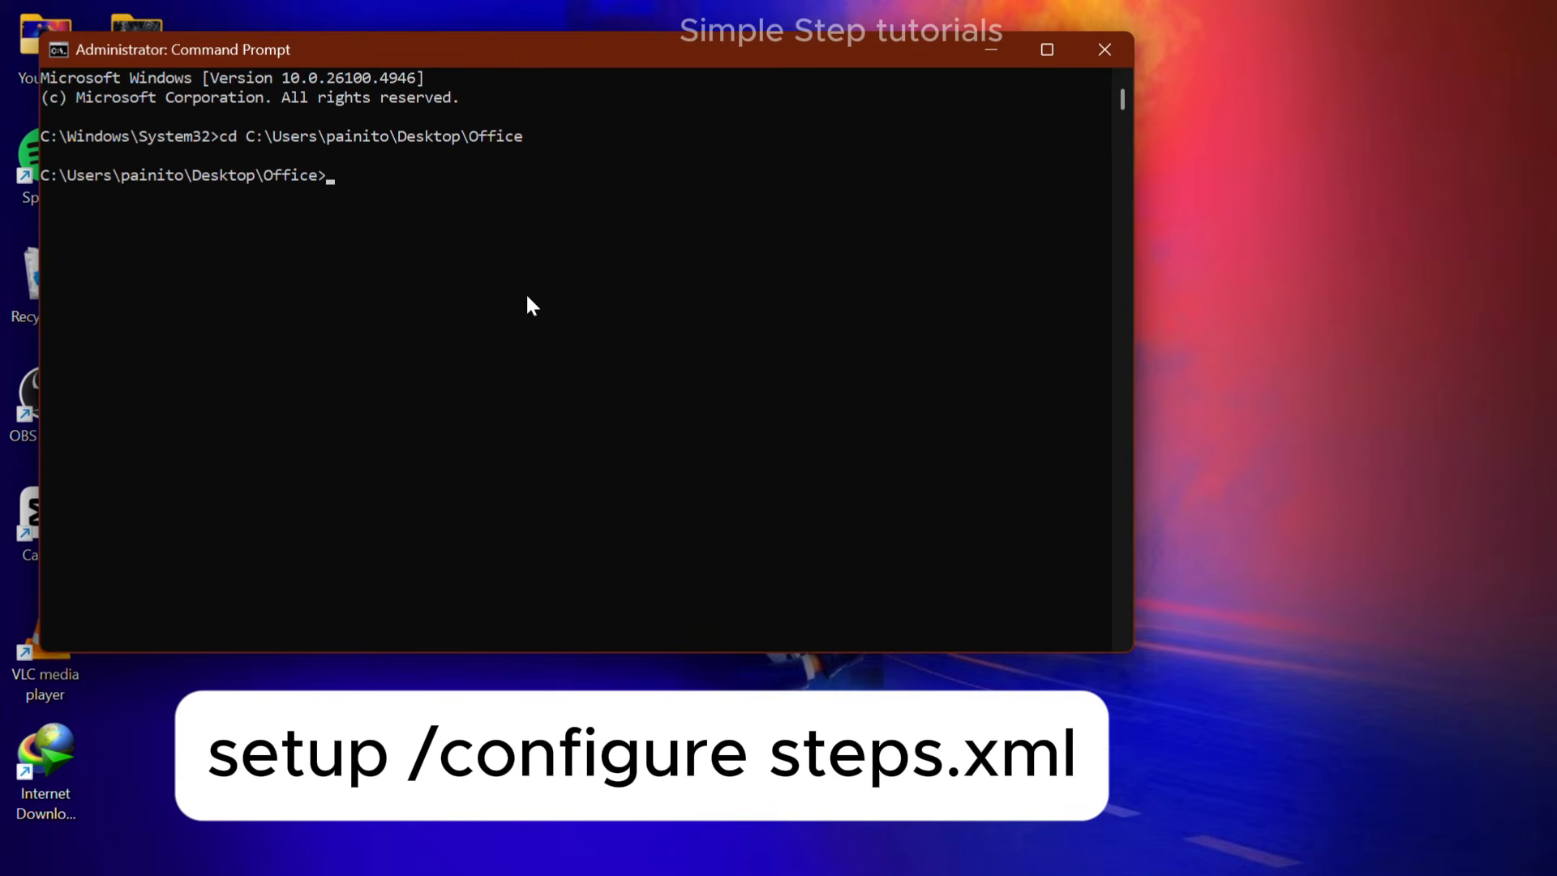
Run the command setup /configure steps.xml to start the Office installation
type("setup /configure steps.")
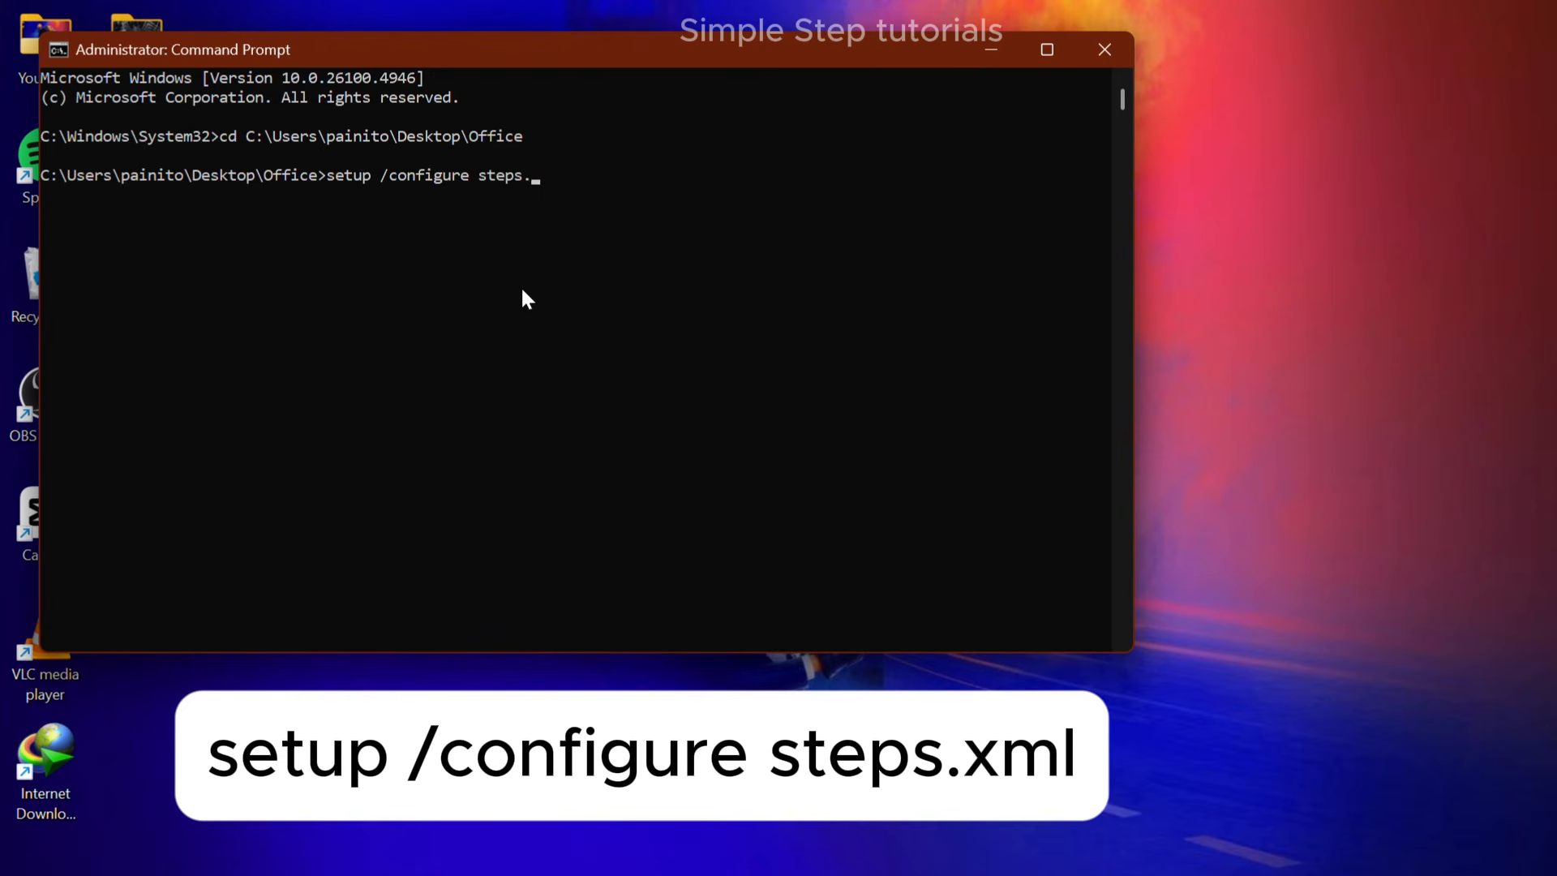
type("xm")
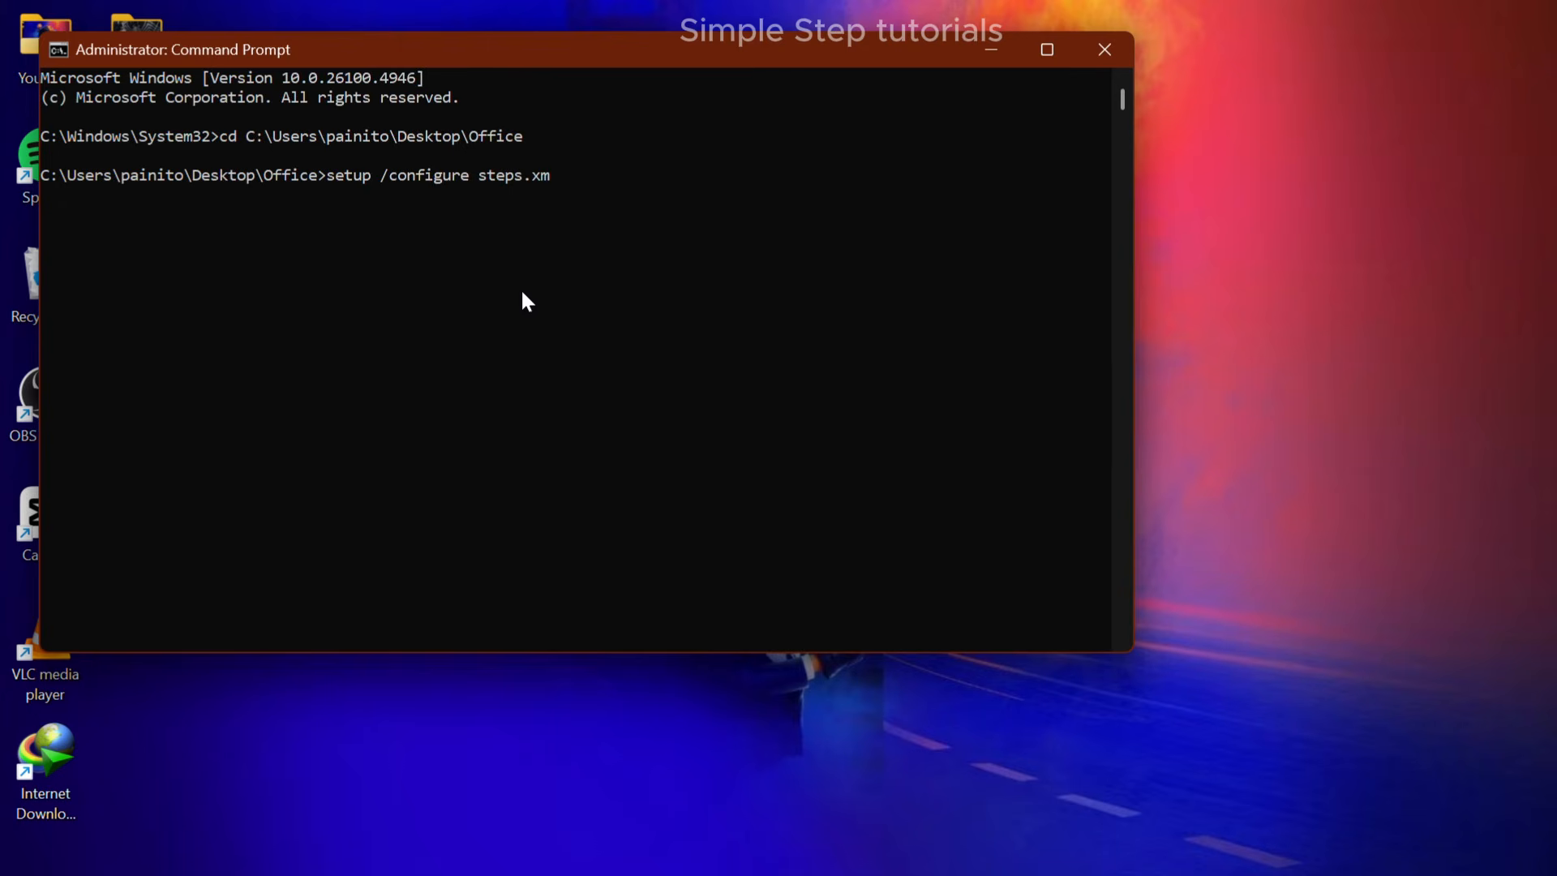
type("l")
key("Return")
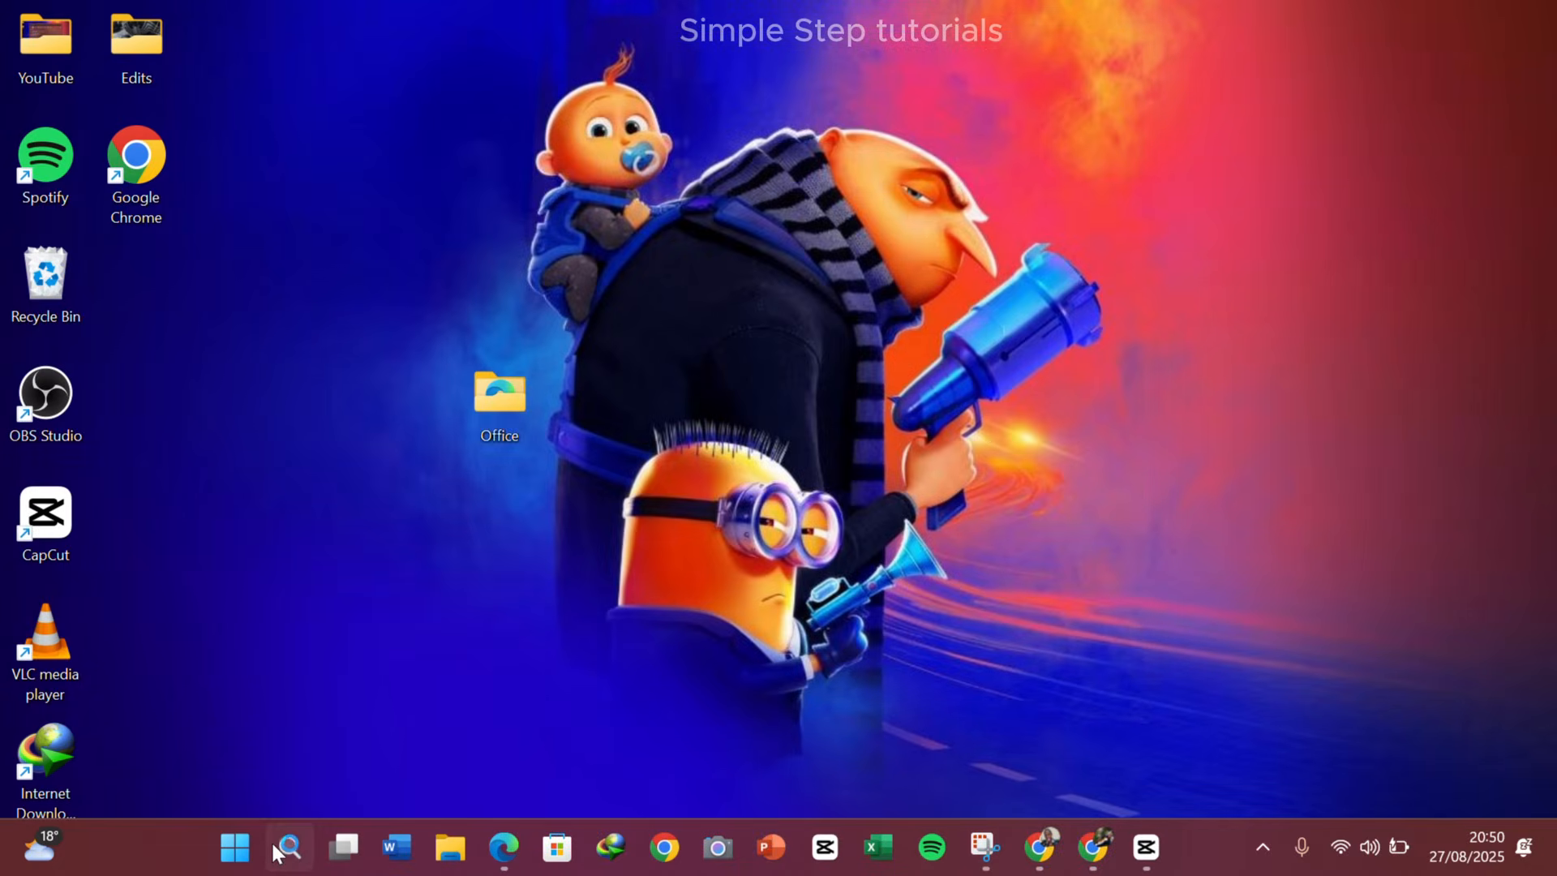
Search Windows for the Word app to check that it is installed
left_click(290, 845)
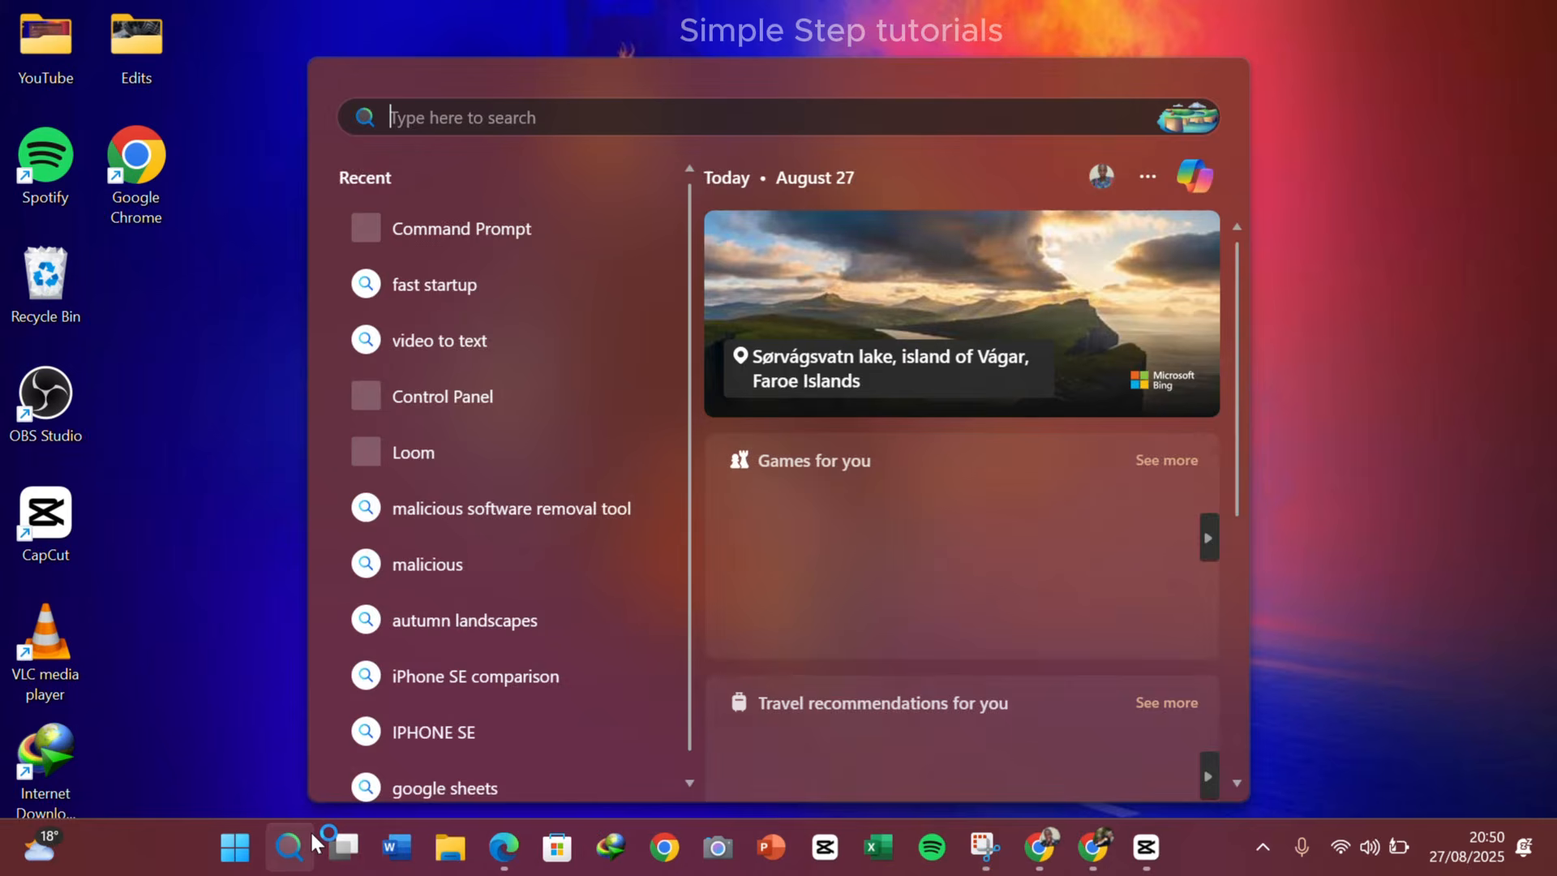
type("wo")
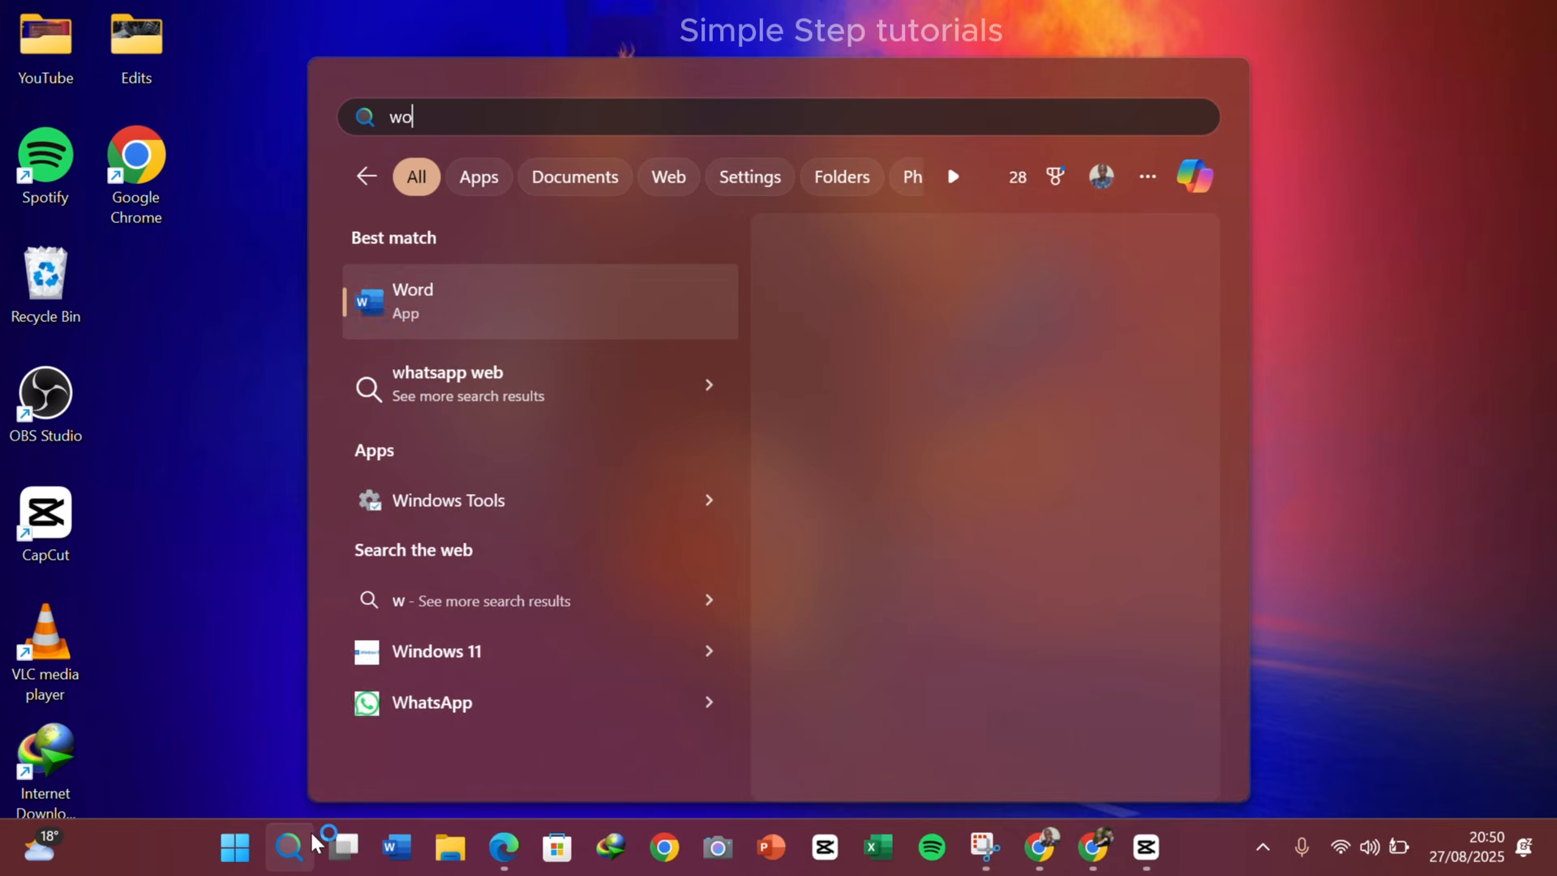
type("rd")
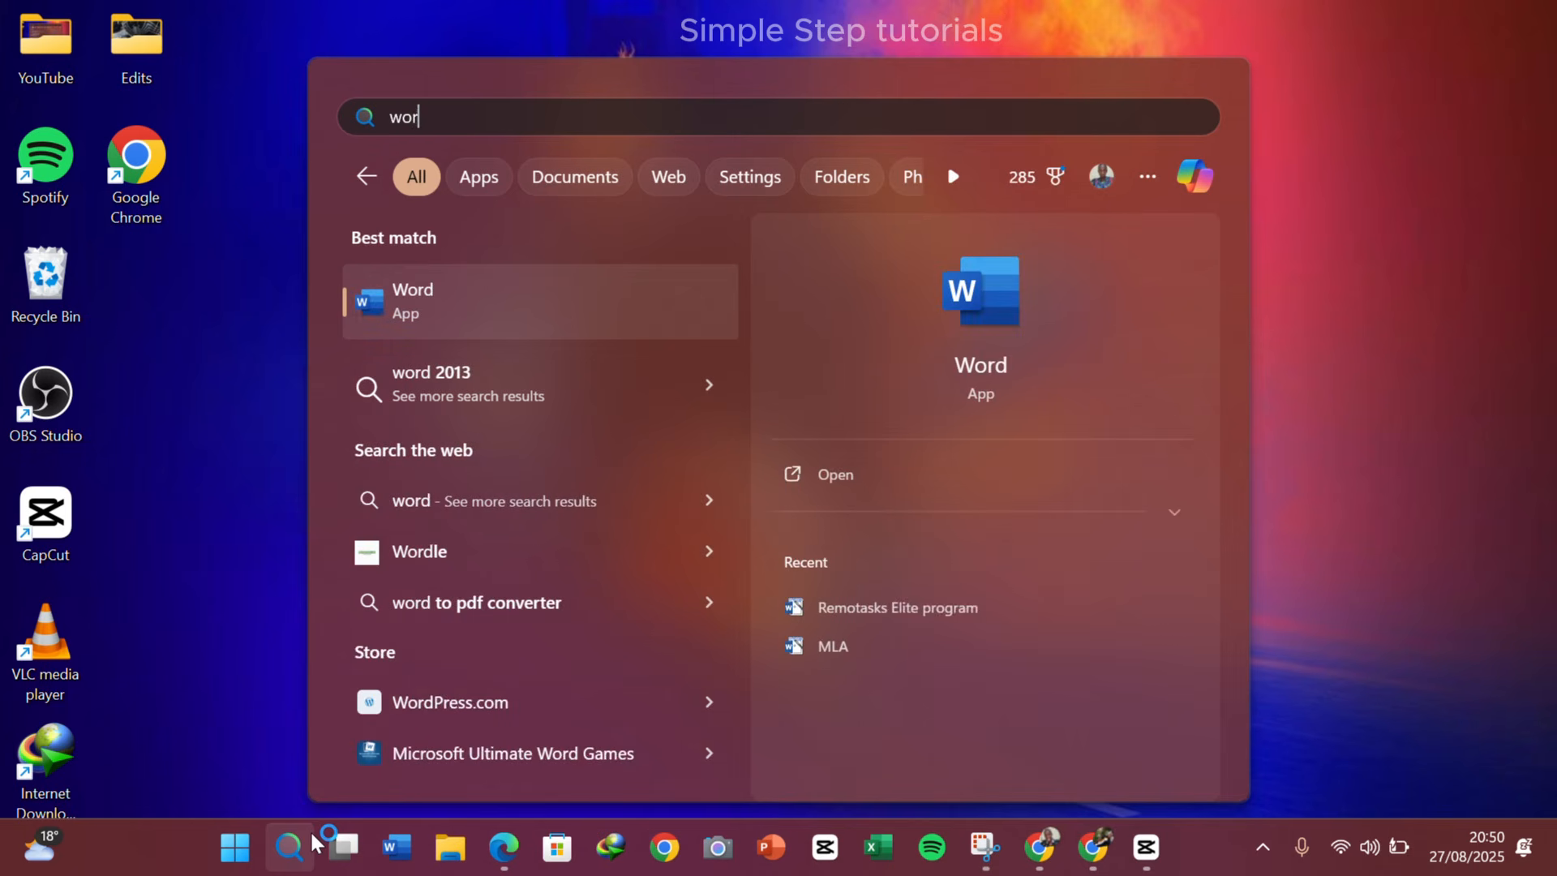
Replace the Windows search with Excel to check that the Excel app is installed
key("BackSpace")
key("BackSpace")
key("BackSpace")
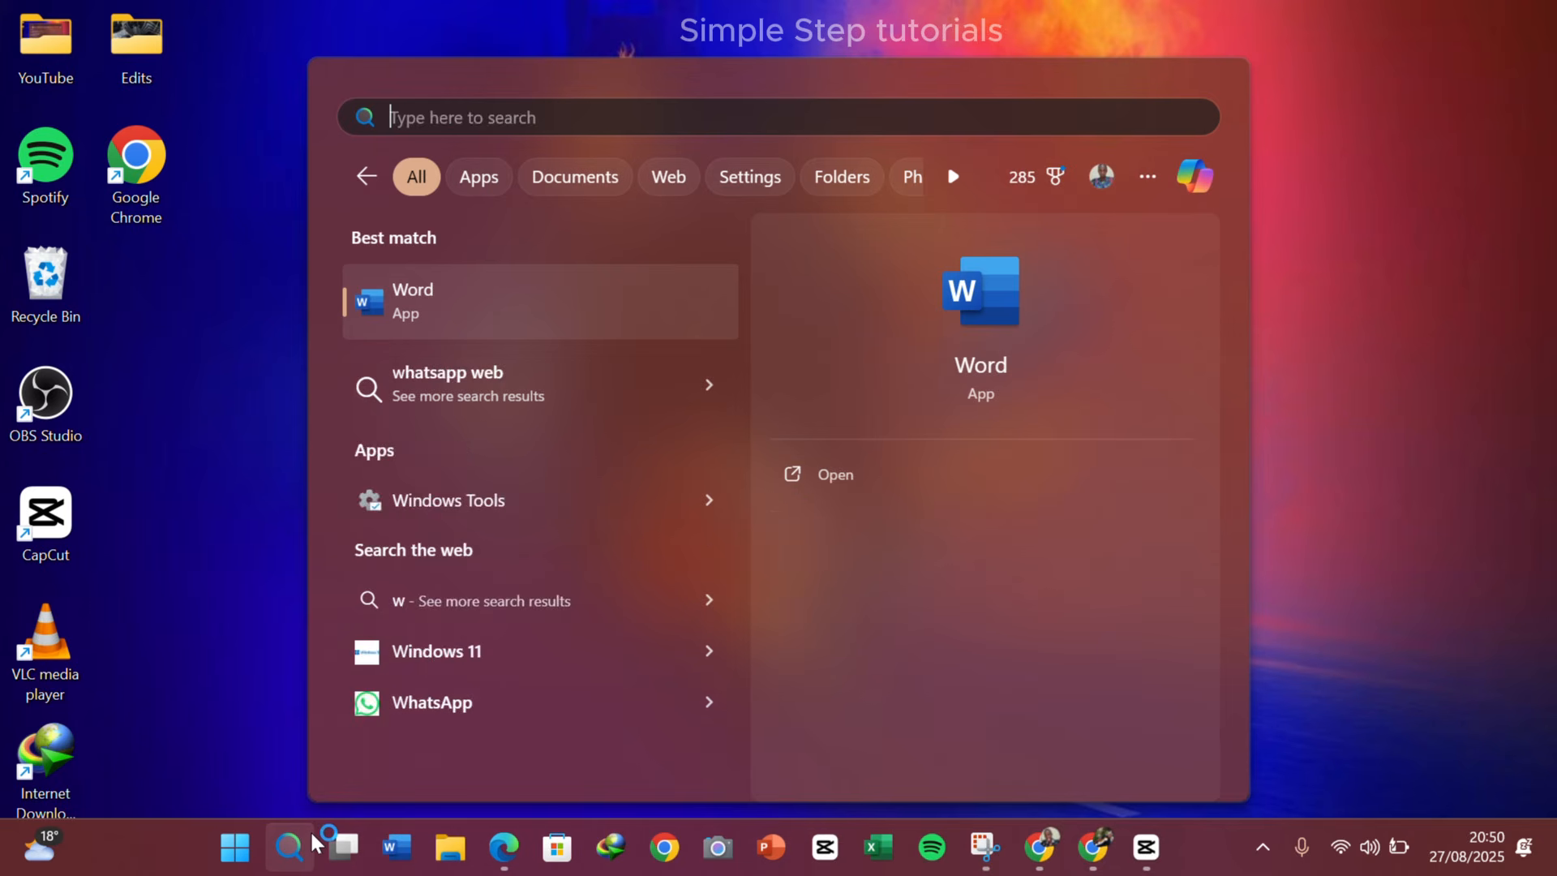
type("e")
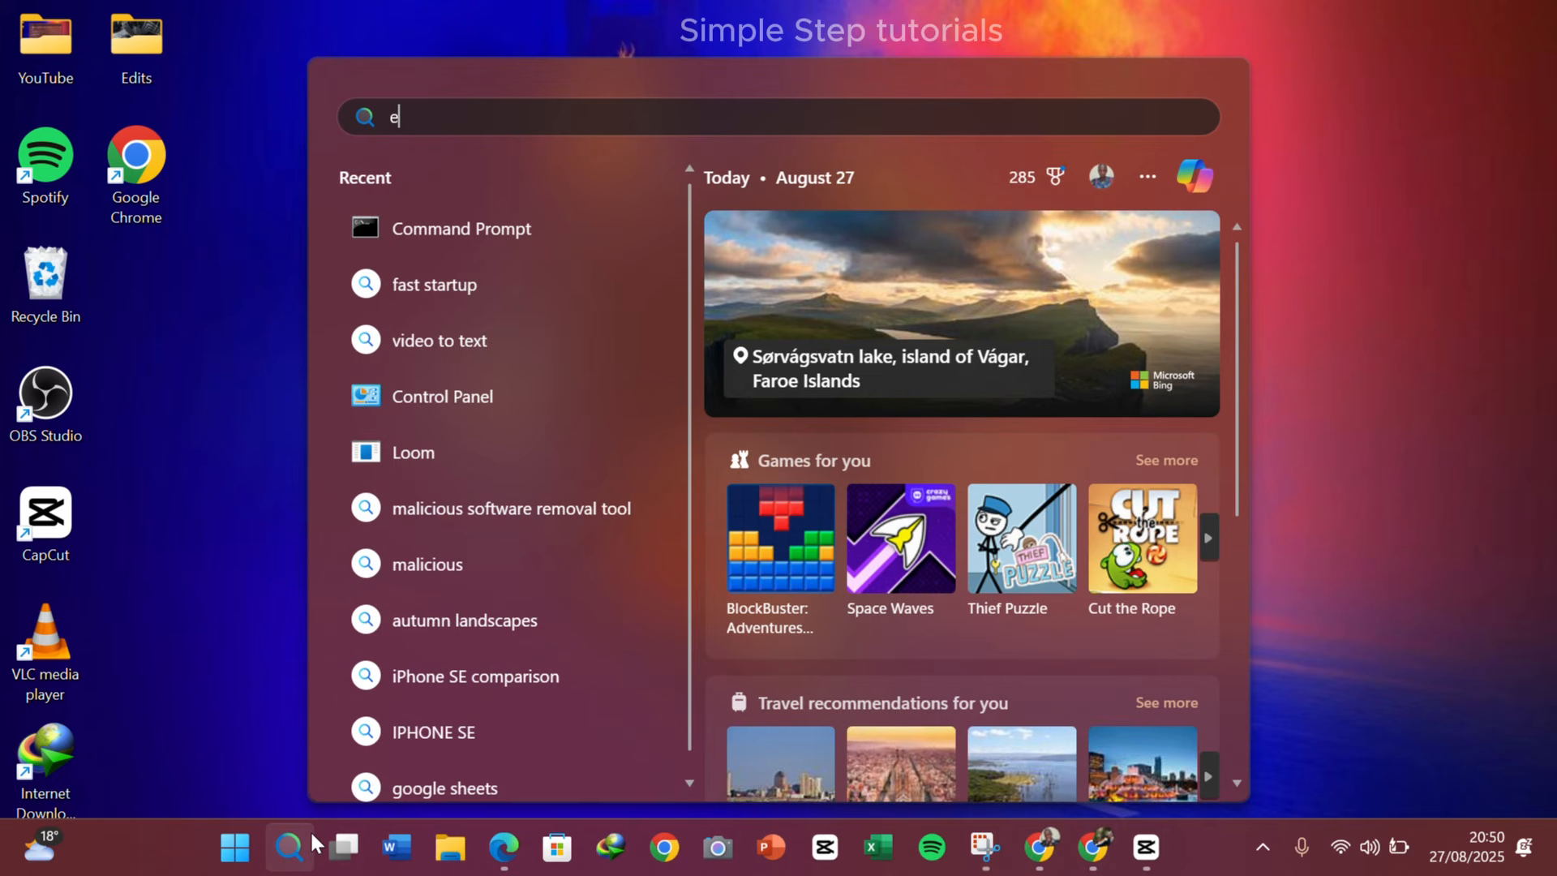
type("x")
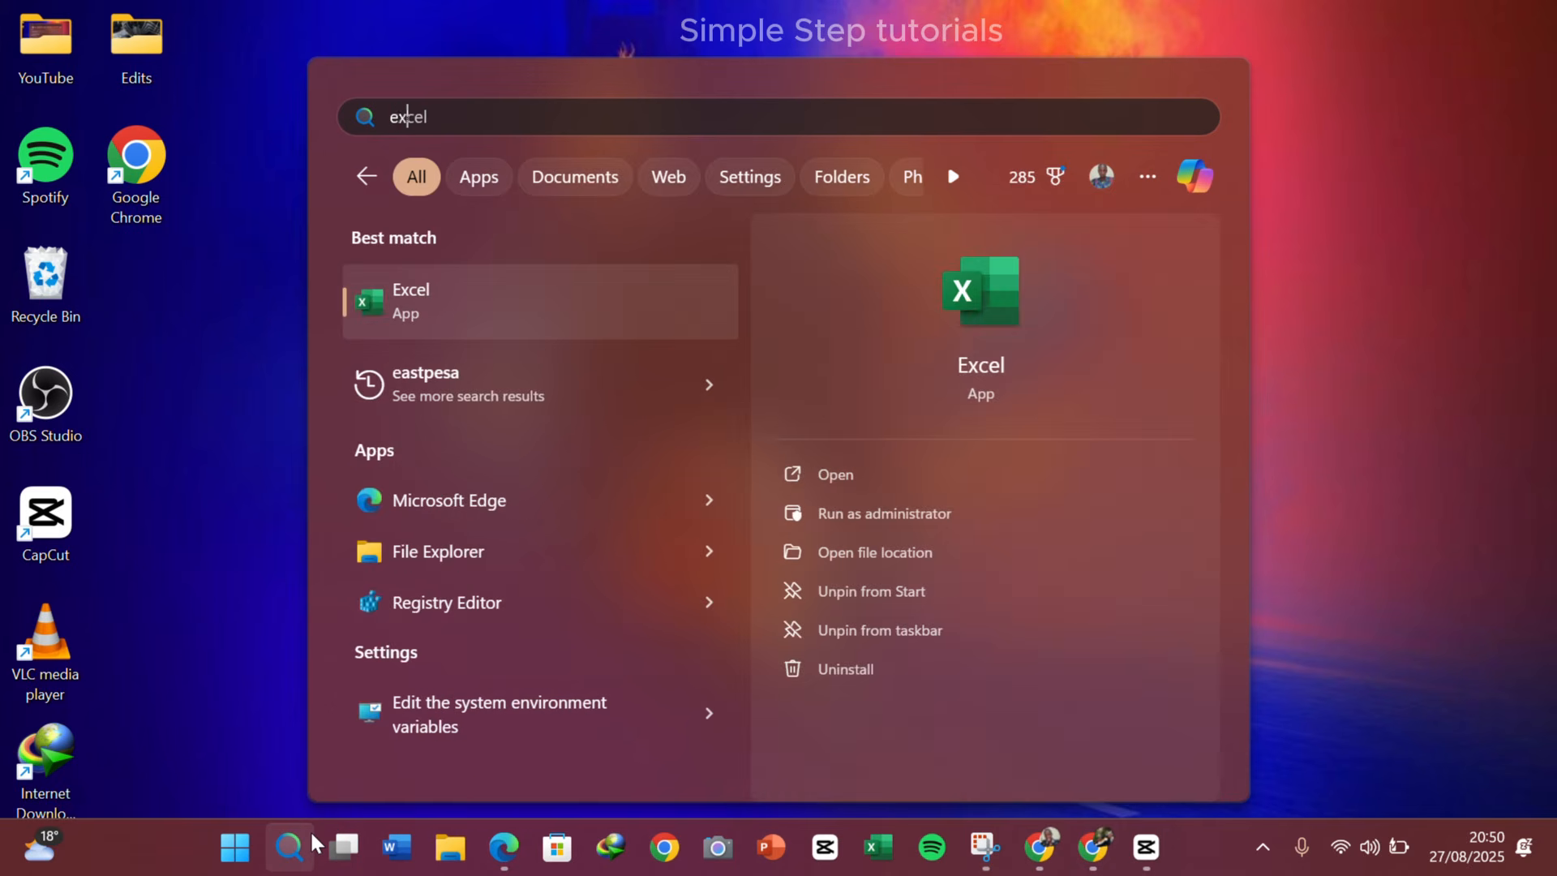
type("ce")
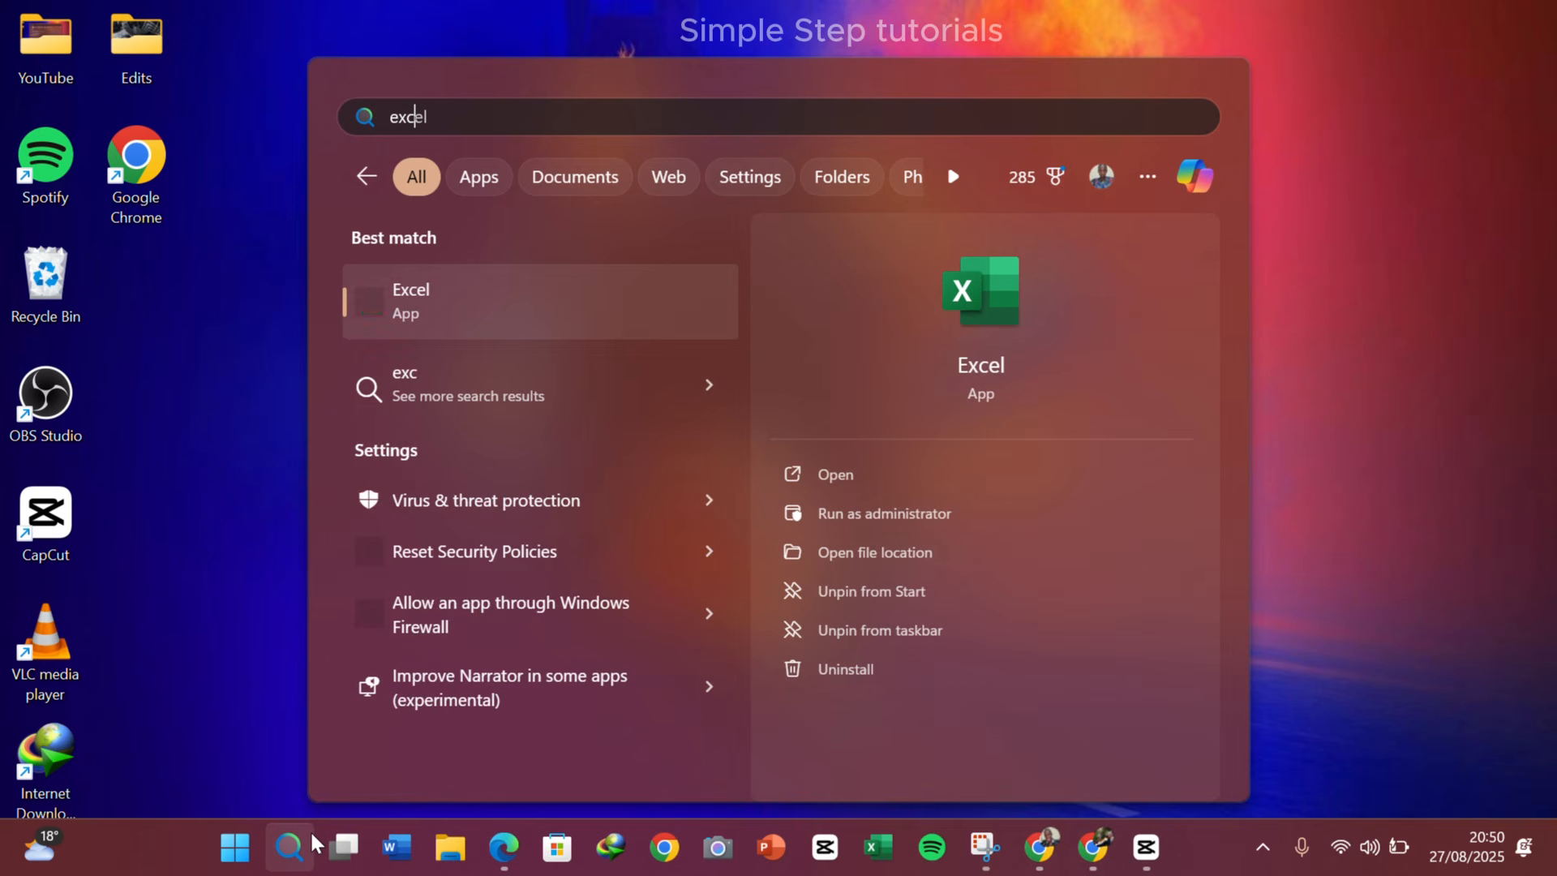